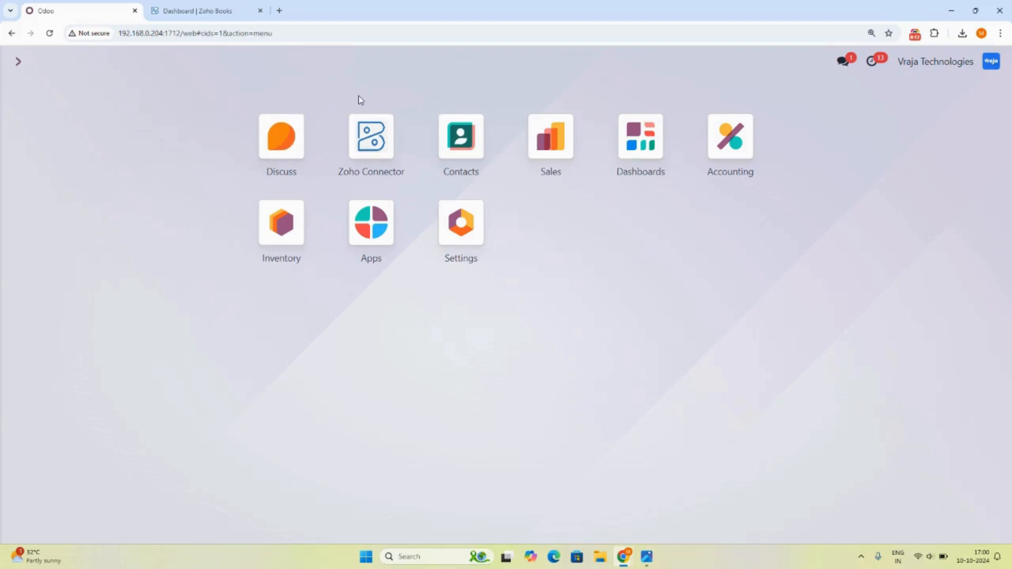
- Review the order and invoice auto-export settings of the first ZOHO instance in the Zoho Connector
click(387, 130)
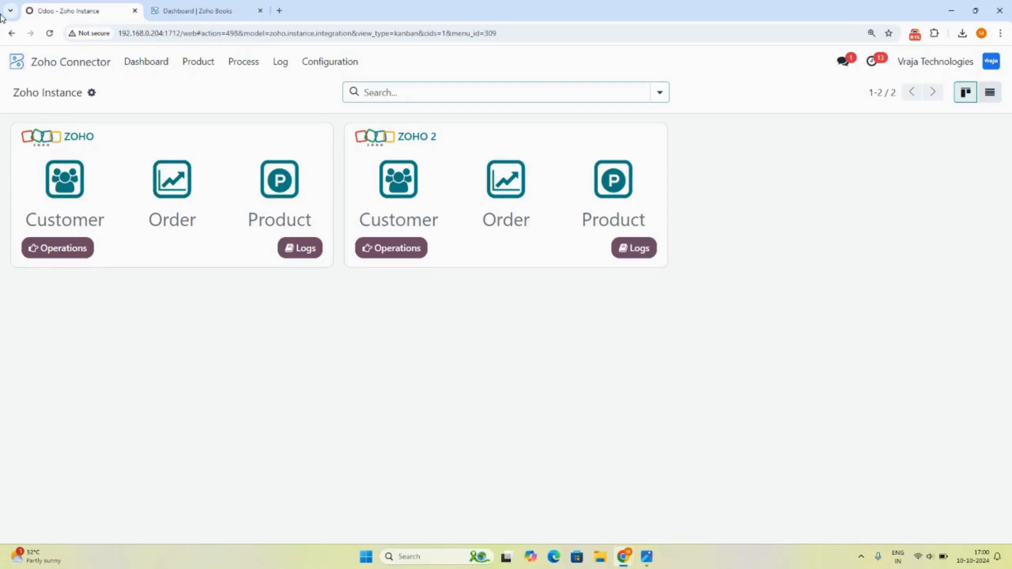
click(200, 253)
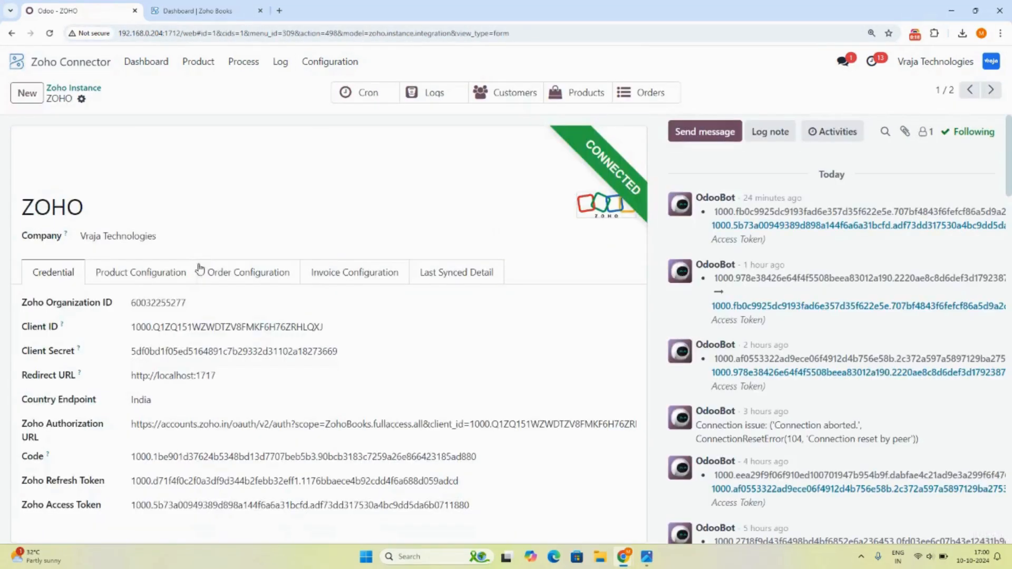
click(220, 279)
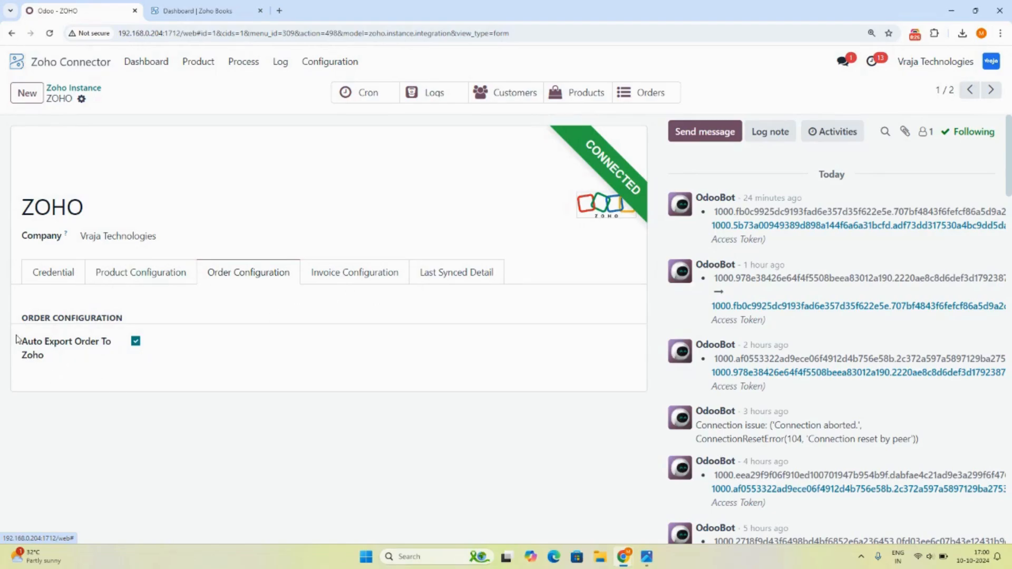
click(354, 272)
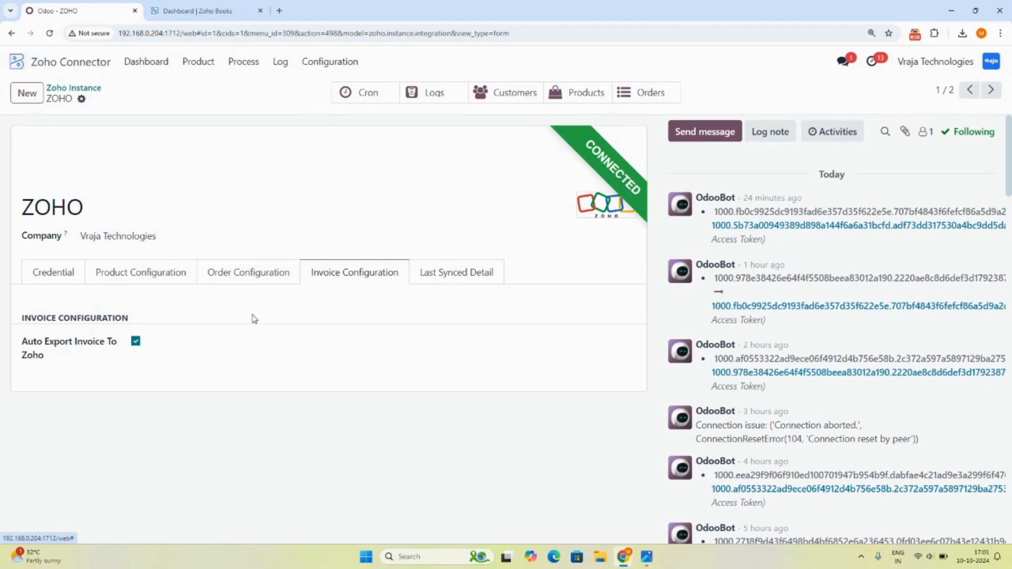
click(241, 279)
click(329, 283)
click(211, 274)
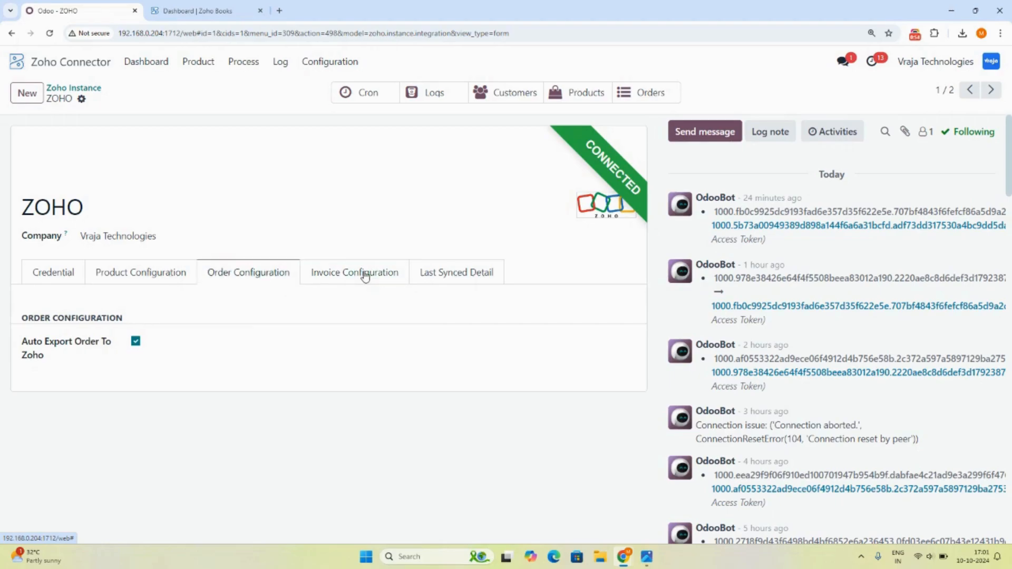
click(363, 273)
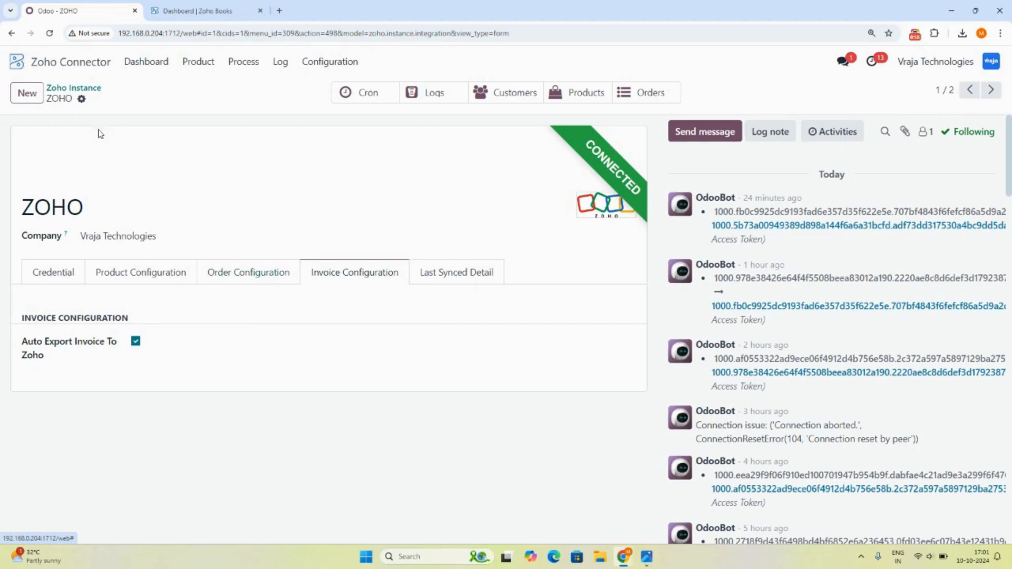
- Create a new product in the Sales app and name it iphone14Pro
click(86, 88)
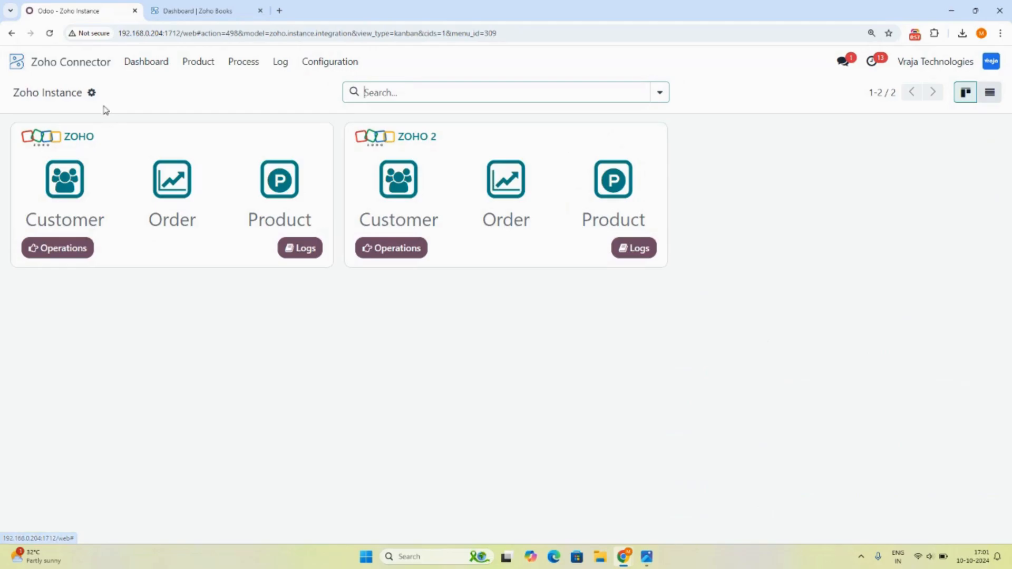
click(16, 61)
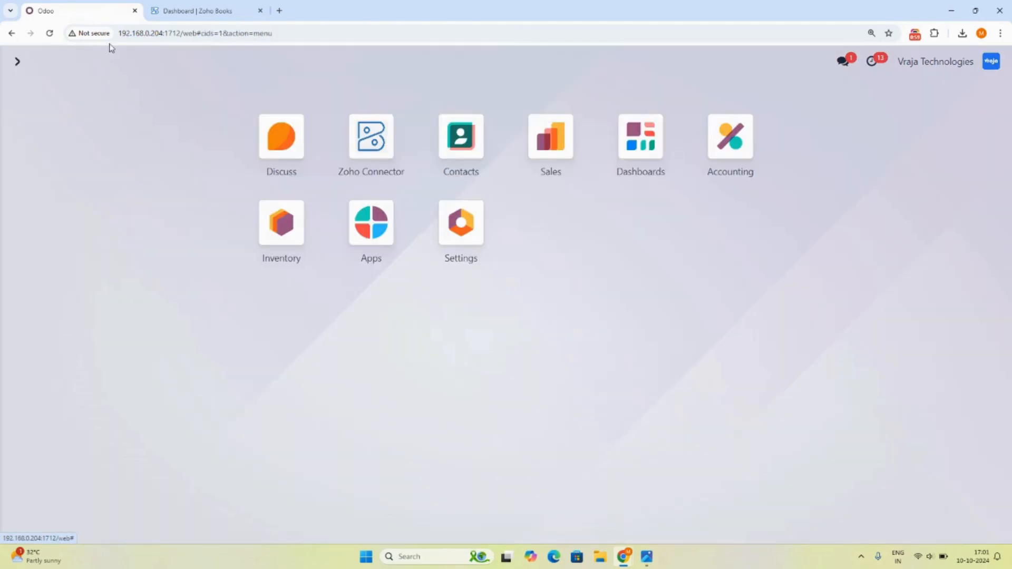
click(565, 160)
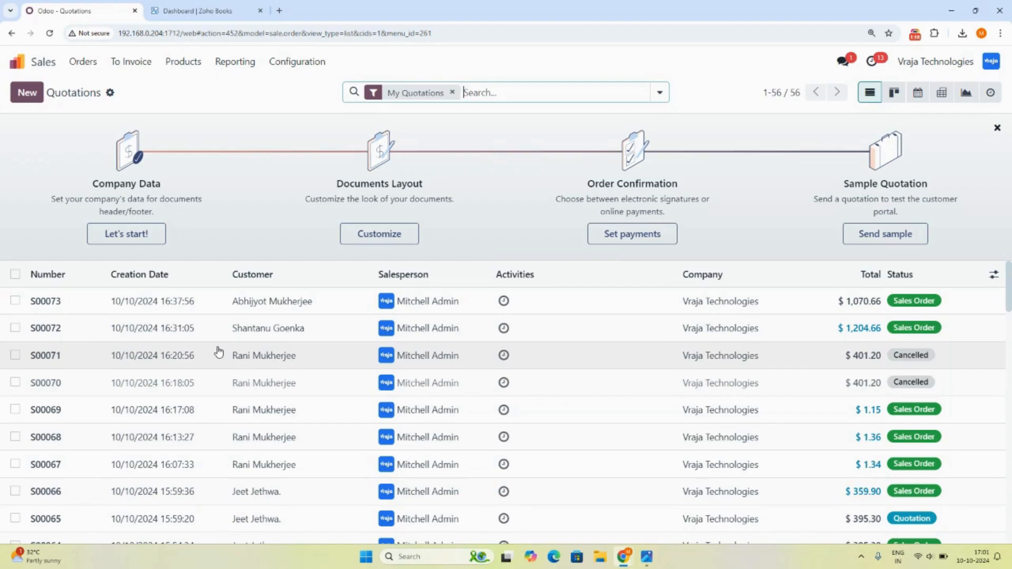
click(192, 67)
click(195, 87)
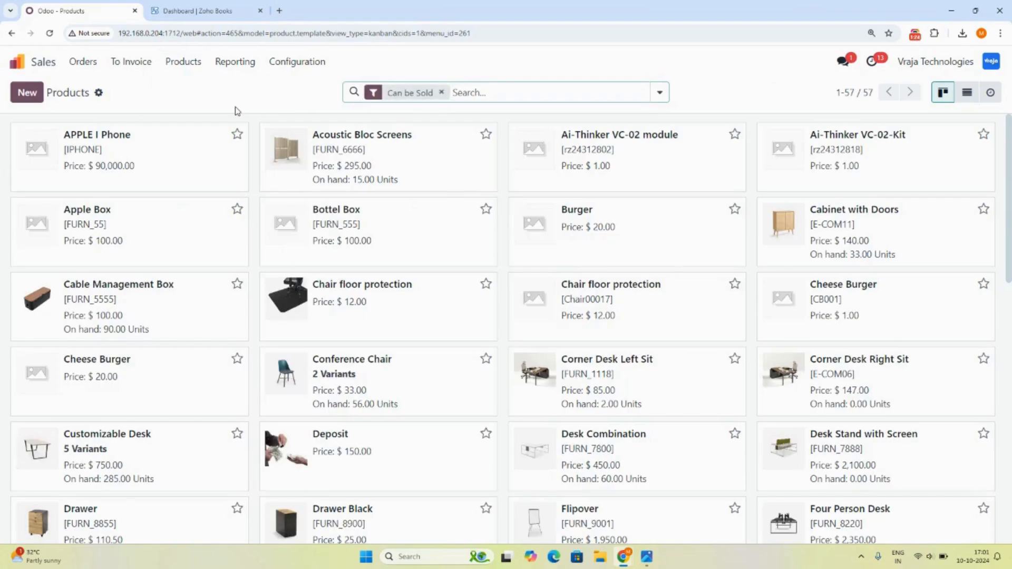
click(26, 92)
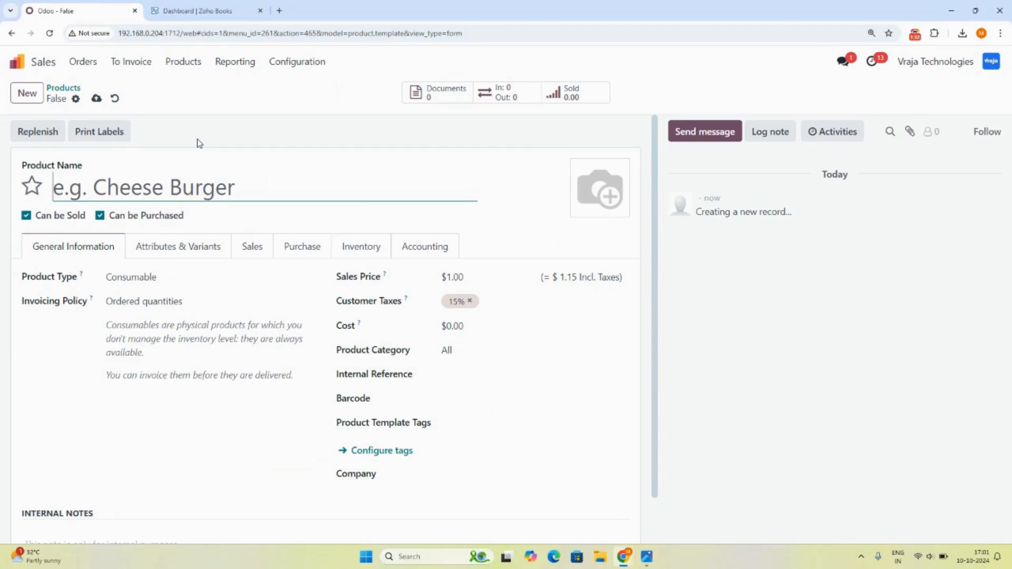
text(ipho)
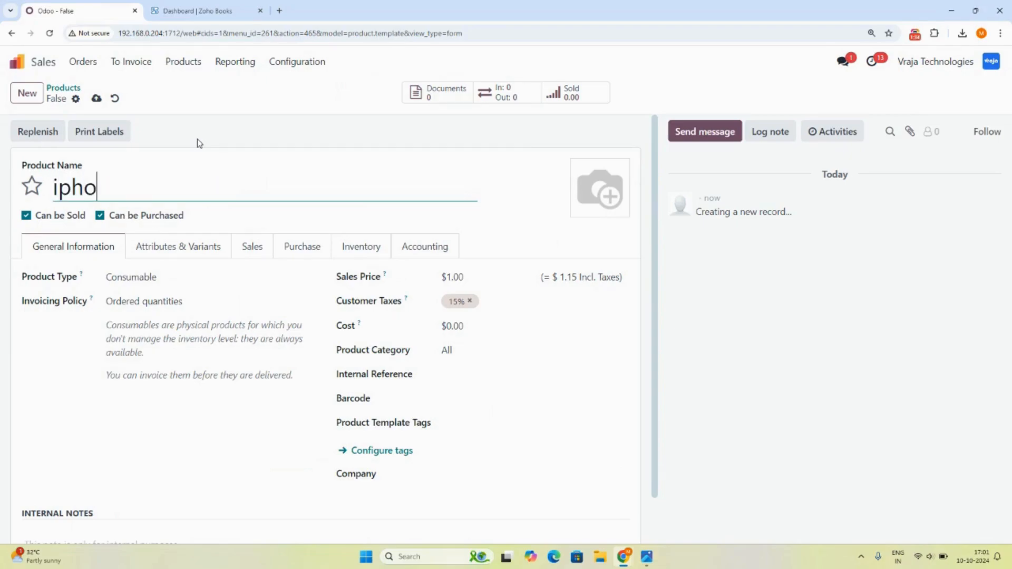
text(ne14Pro)
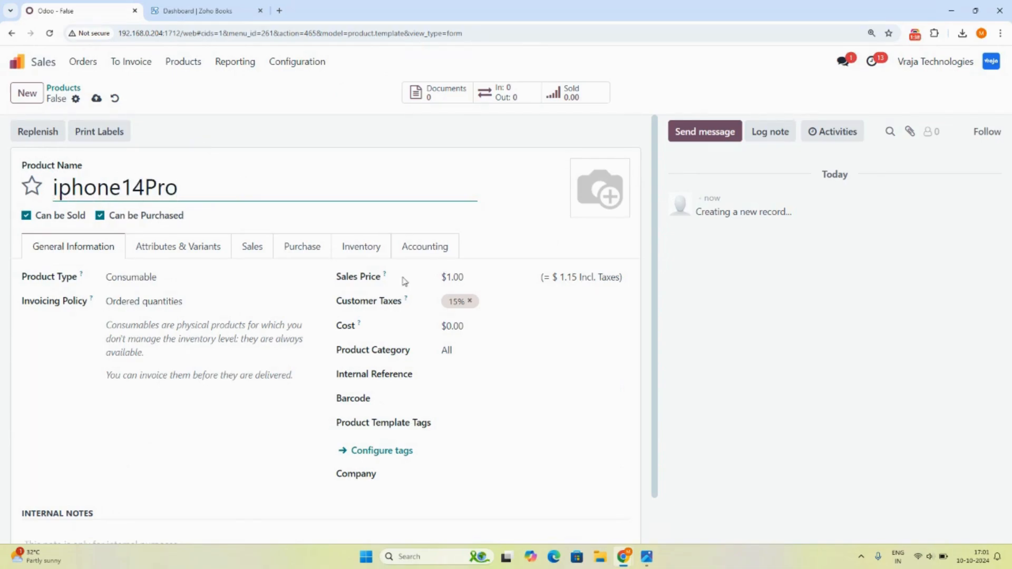
- Set the product's sales price to $499, cost to $459 and internal reference to IPH909, and save it
click(445, 277)
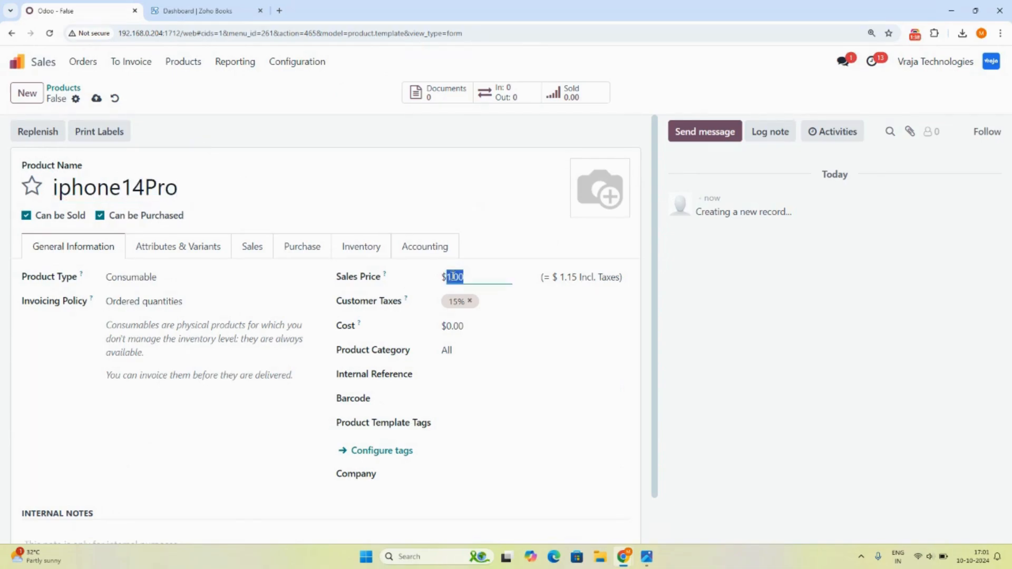
text(999)
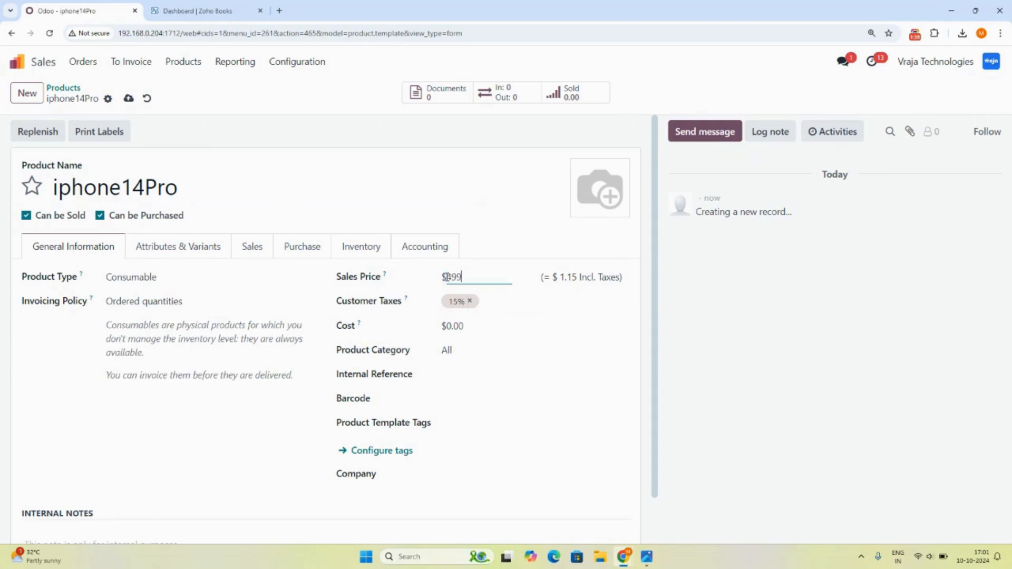
click(452, 324)
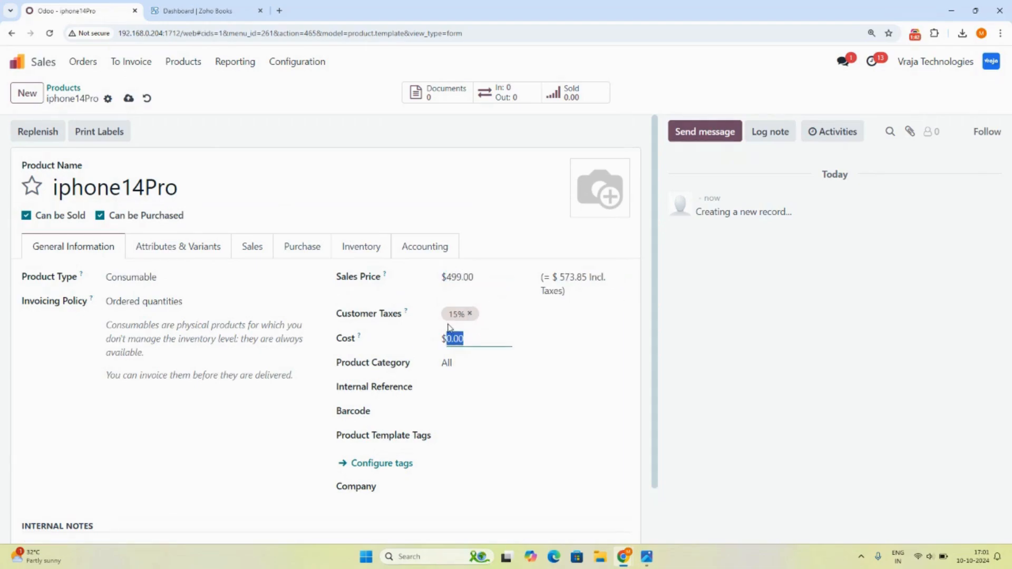
text(459)
click(456, 389)
text(IPH909)
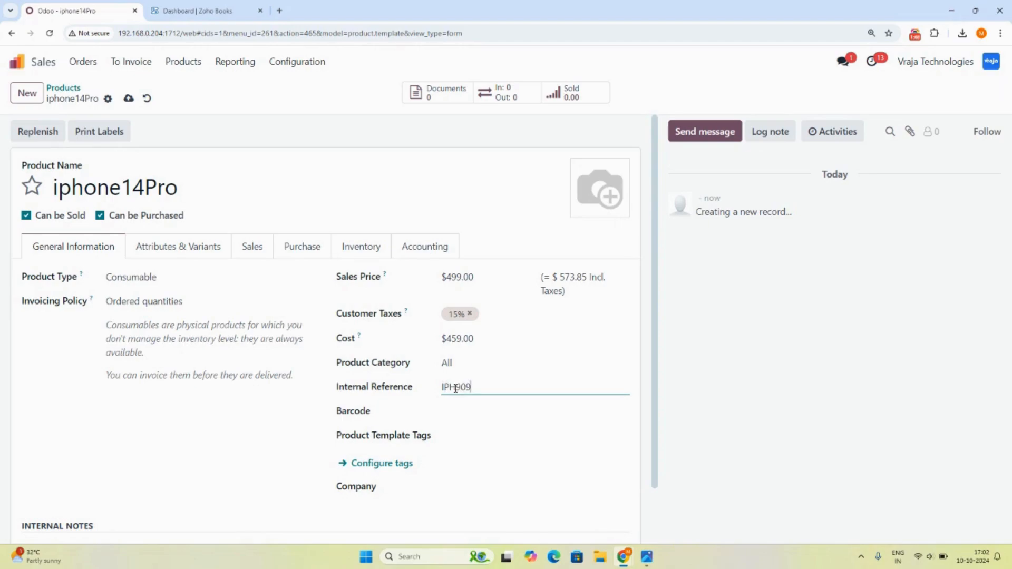
click(128, 98)
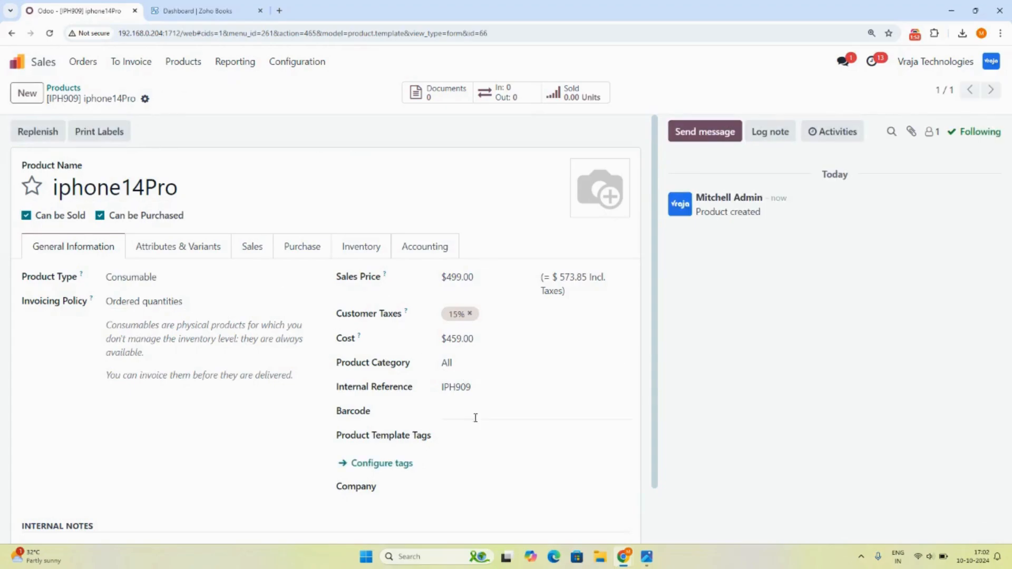
- Create a new sales quotation and enter the customer's name, choosing the matching contact
click(83, 62)
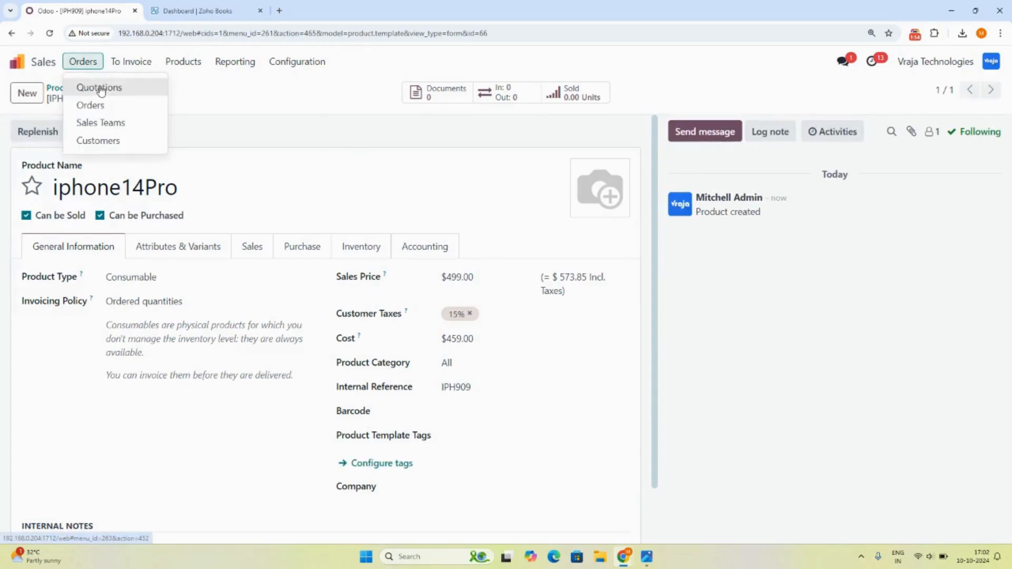
click(95, 87)
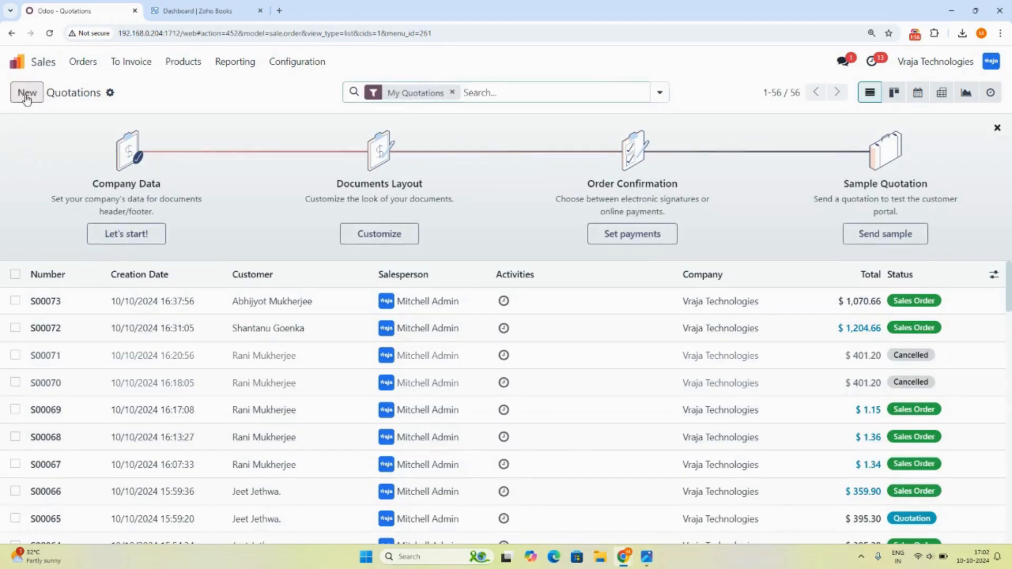
click(27, 94)
click(156, 206)
text(d)
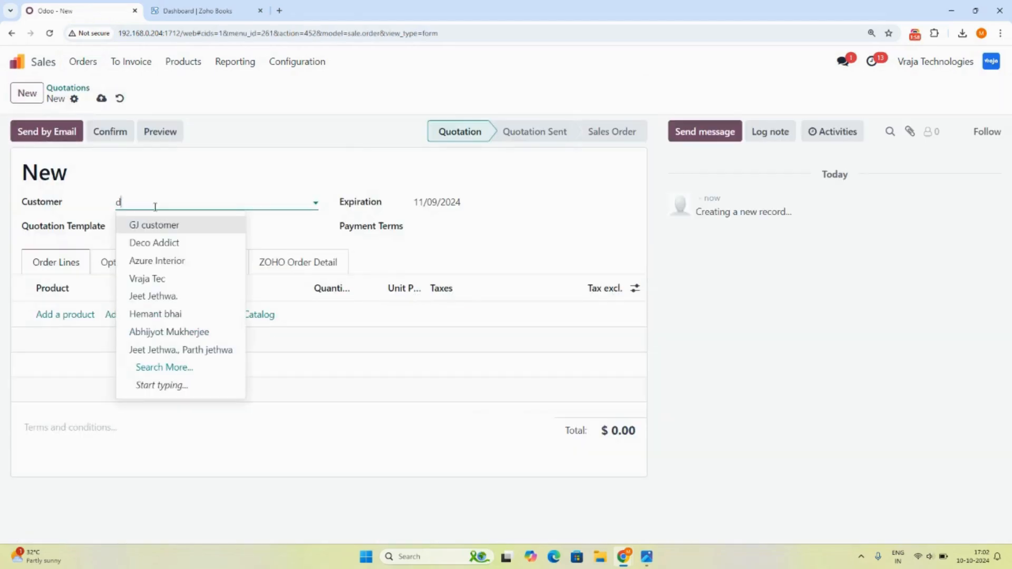
text(ebnat)
click(154, 226)
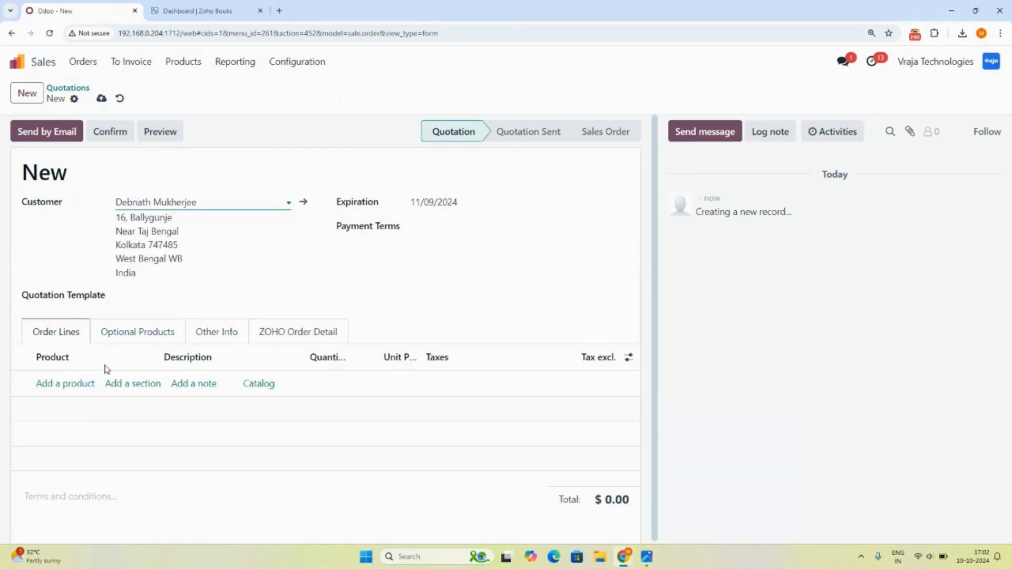
- Add [IPH909] iphone14Pro to the quotation's order lines with 34% as its only tax
click(69, 384)
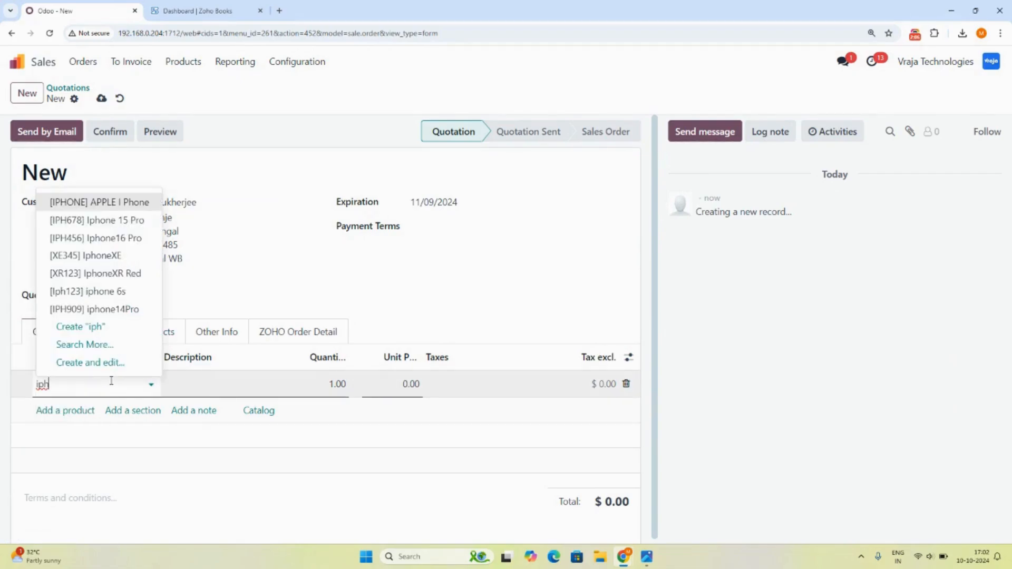
click(113, 310)
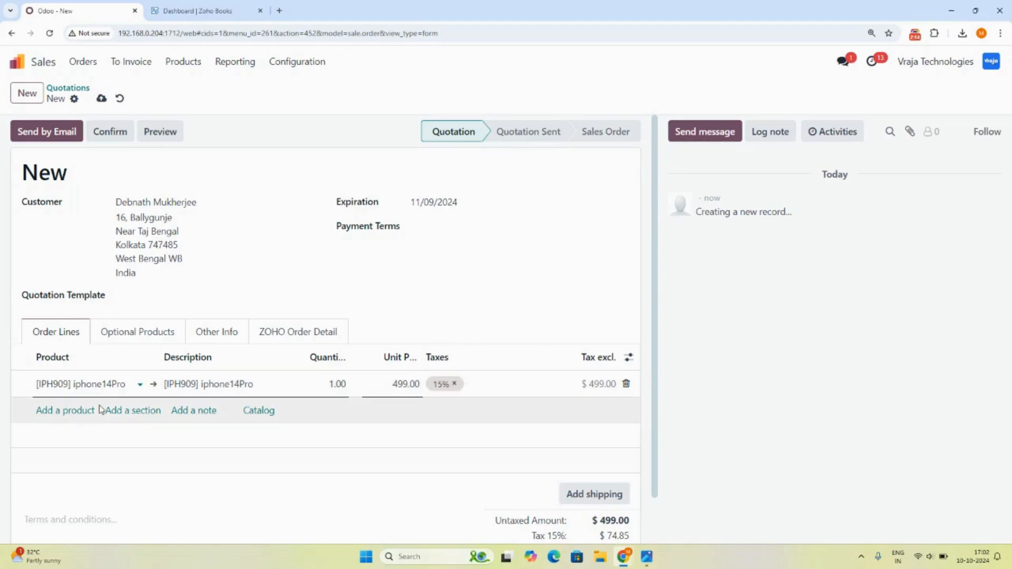
click(484, 382)
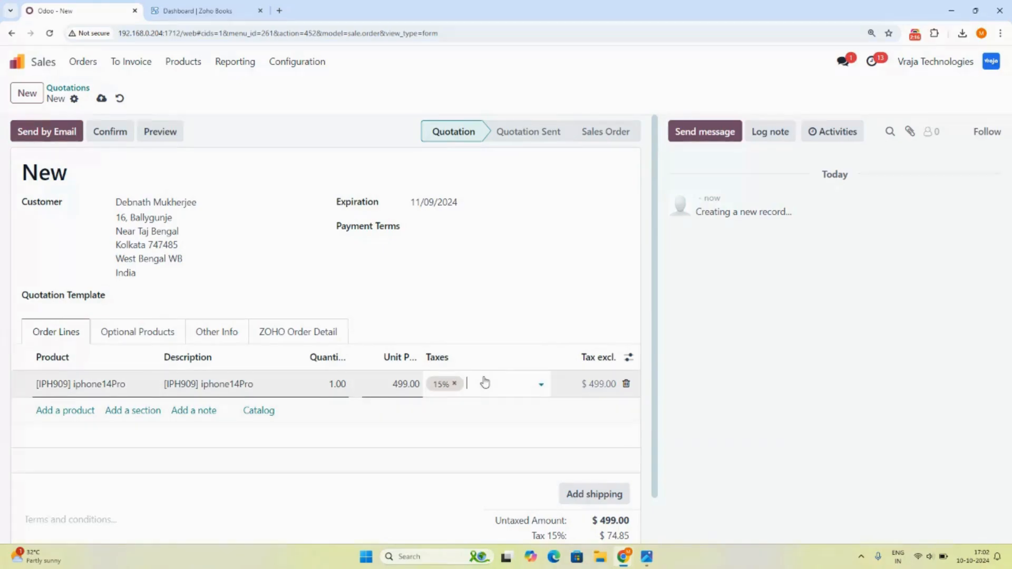
text(34)
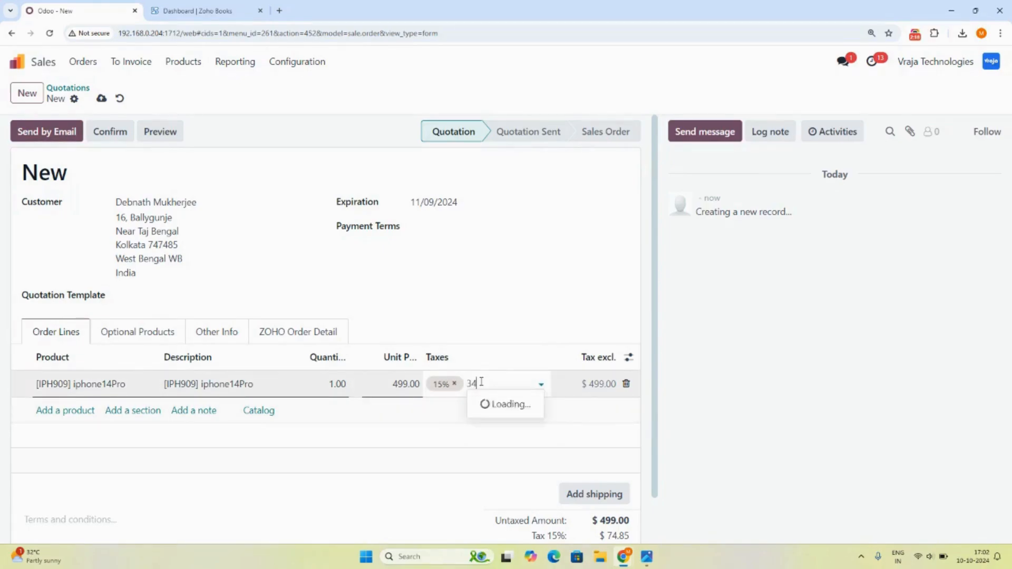
click(496, 404)
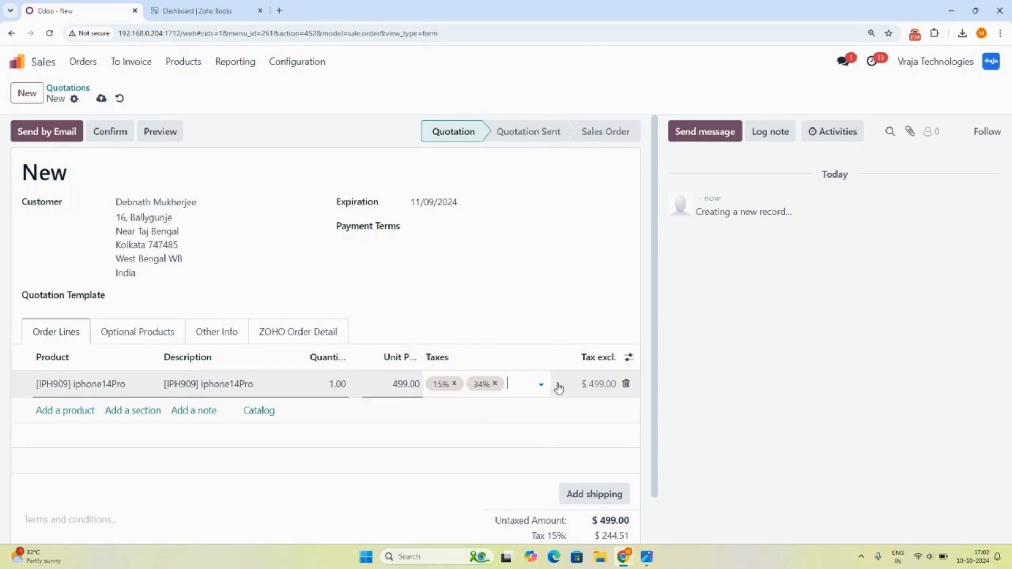
click(453, 384)
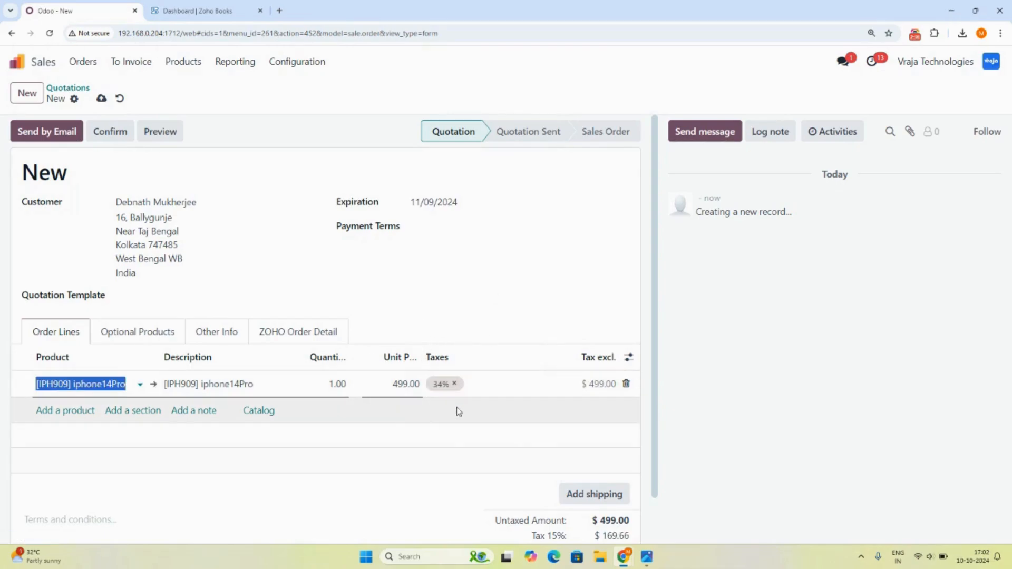
click(371, 497)
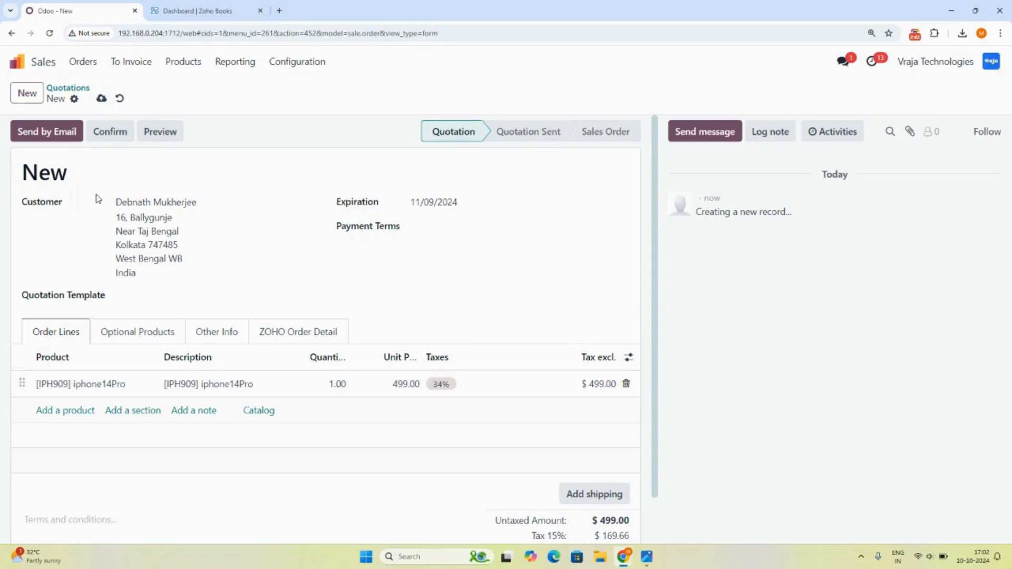
- In a duplicate tab of the quotation, search Contacts for the customer's name and open the customer's contact record to check the addresses
drag(19, 210, 66, 211)
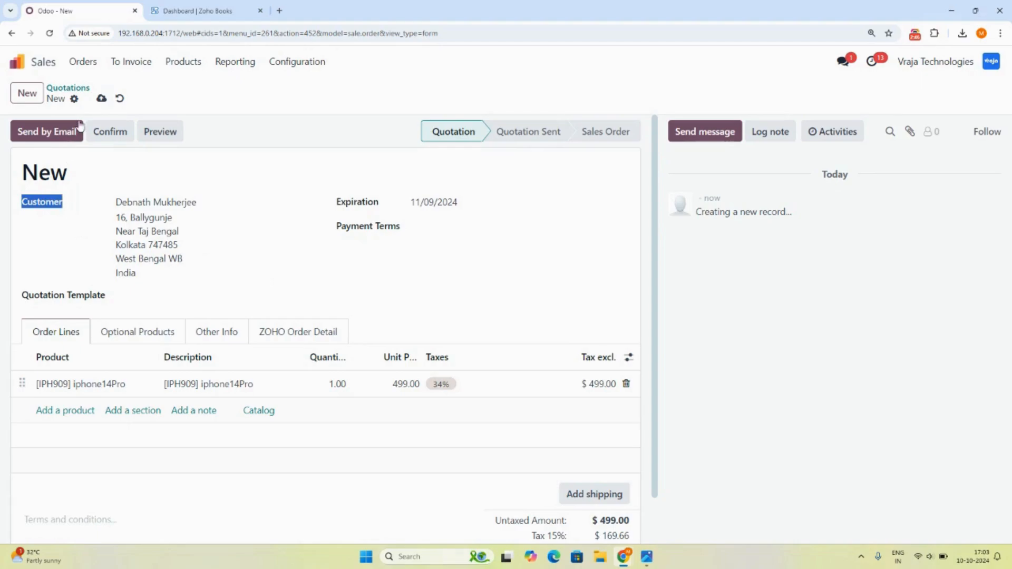
right_click(75, 15)
click(111, 109)
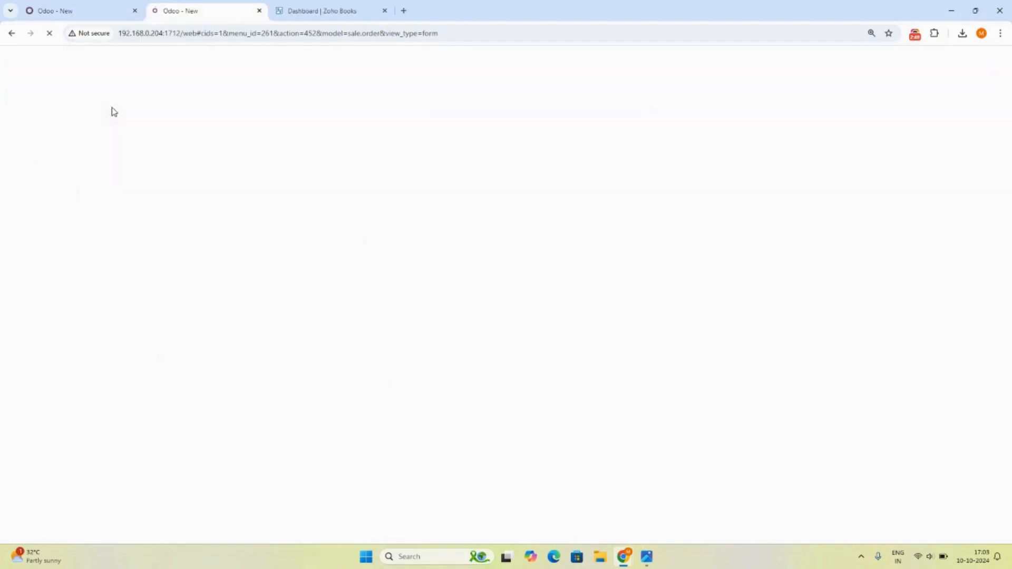
click(15, 65)
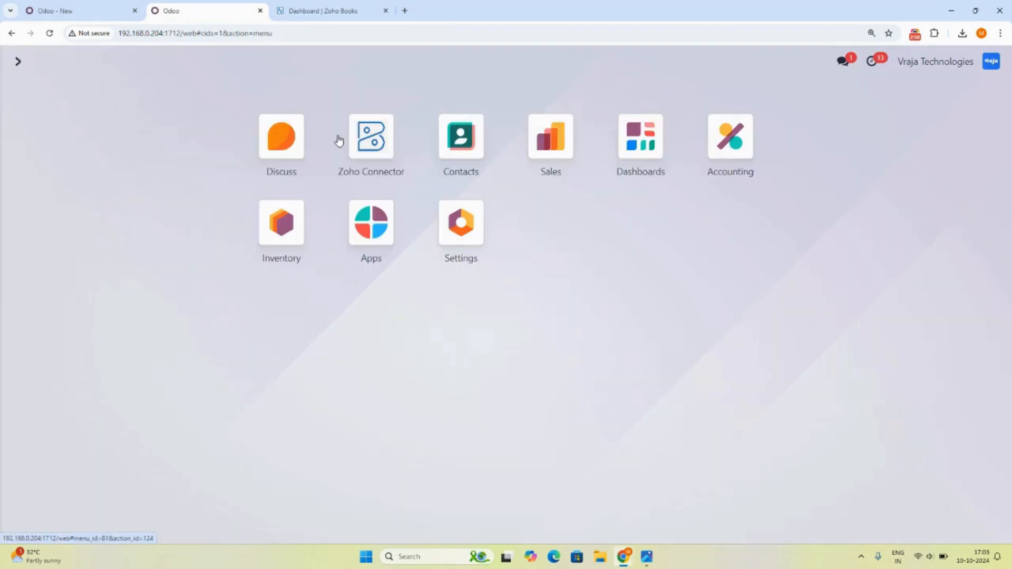
click(461, 138)
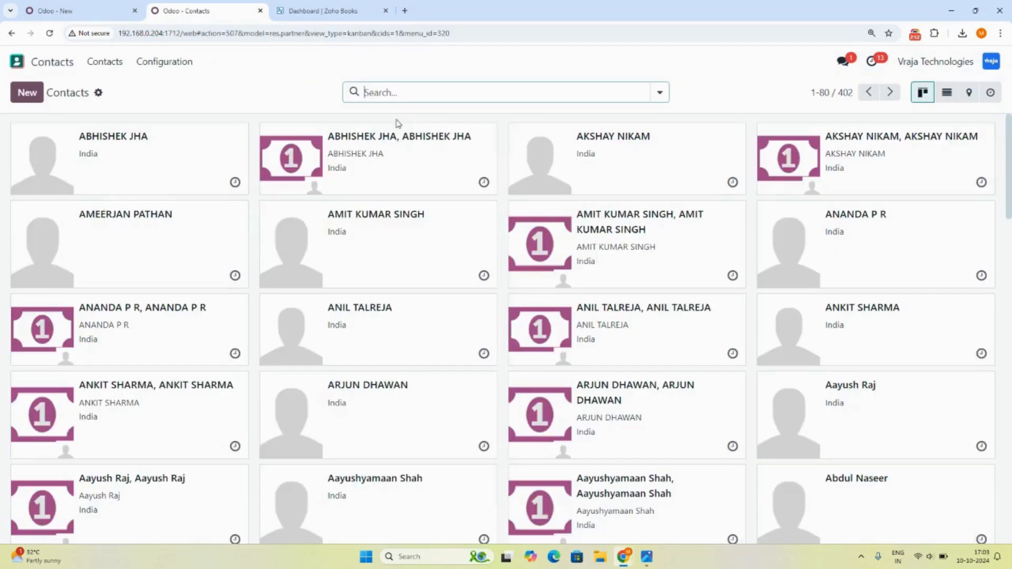
text(debn)
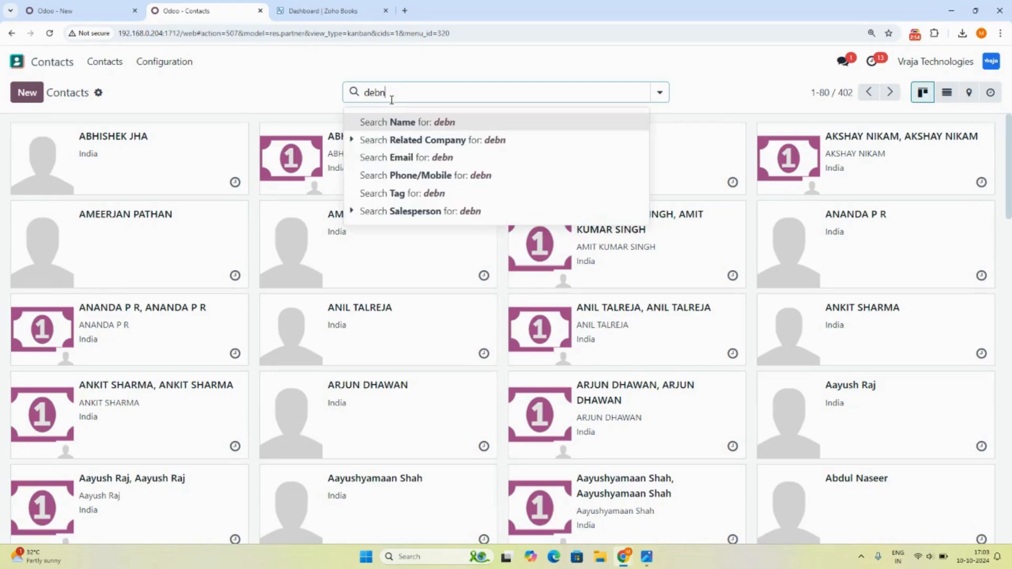
text(ath)
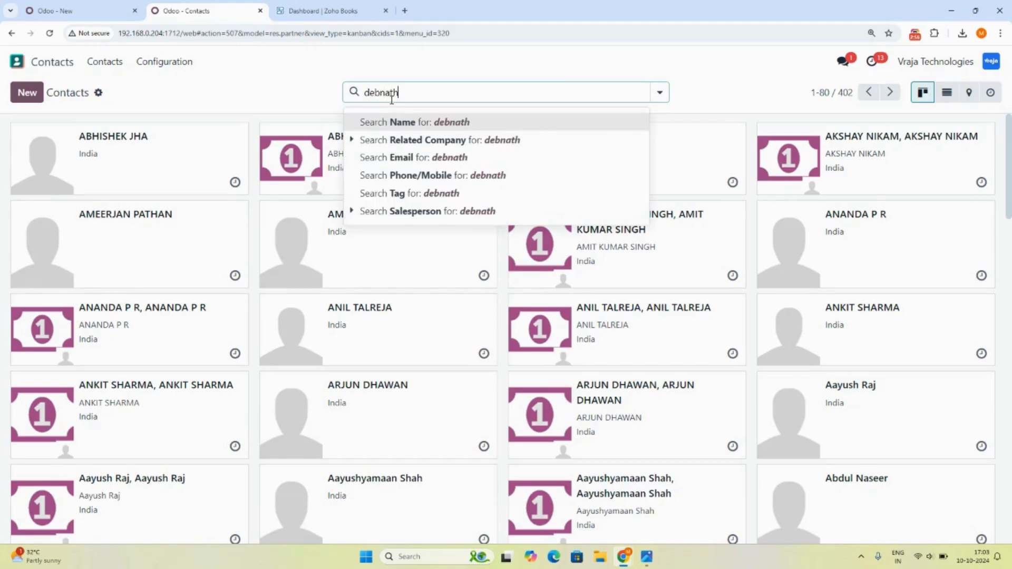
key(Return)
click(186, 208)
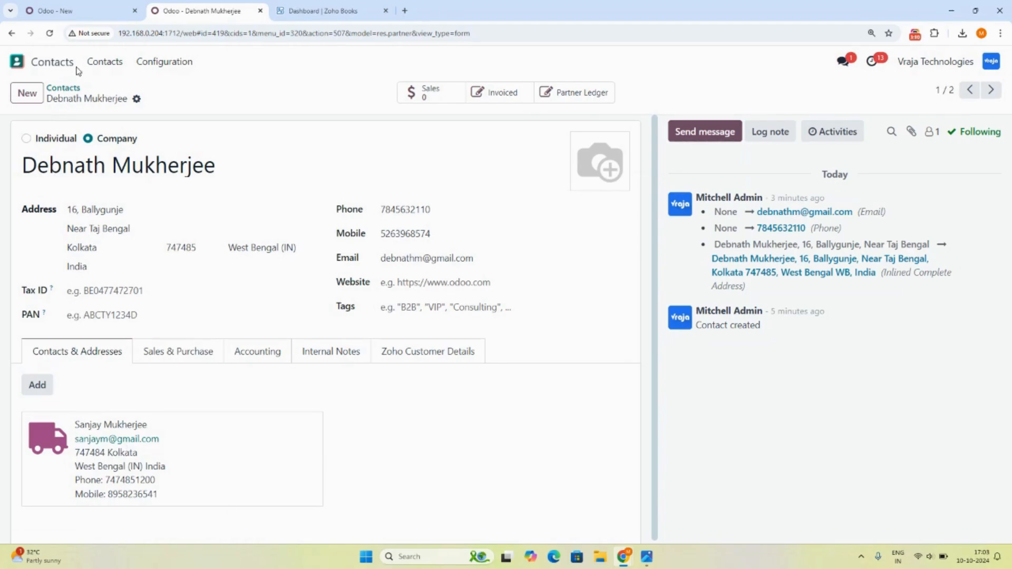
- Return to the new quotation, check its order lines and totals, and confirm it as a sales order
click(73, 19)
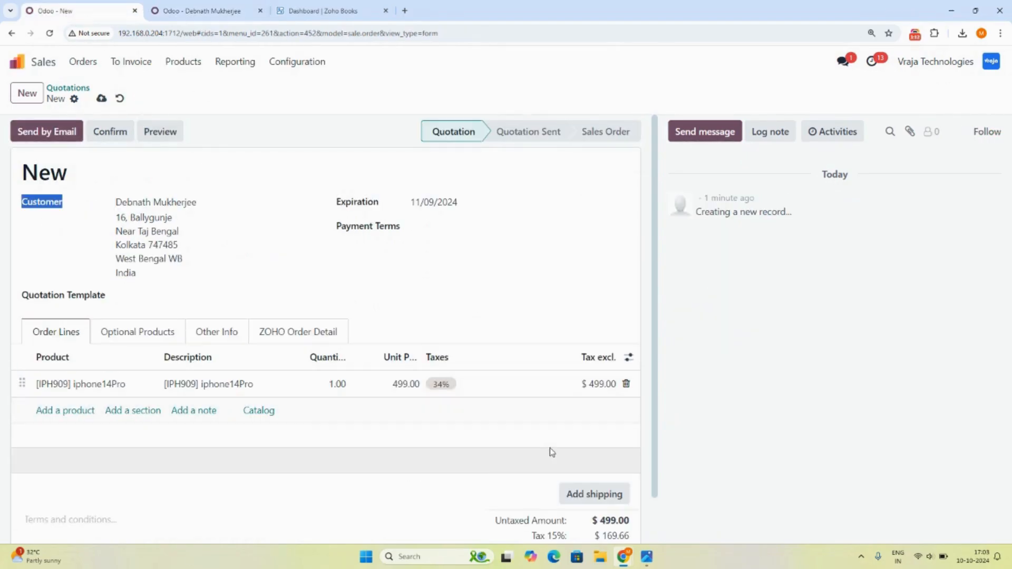
scroll(661, 264, down, 2)
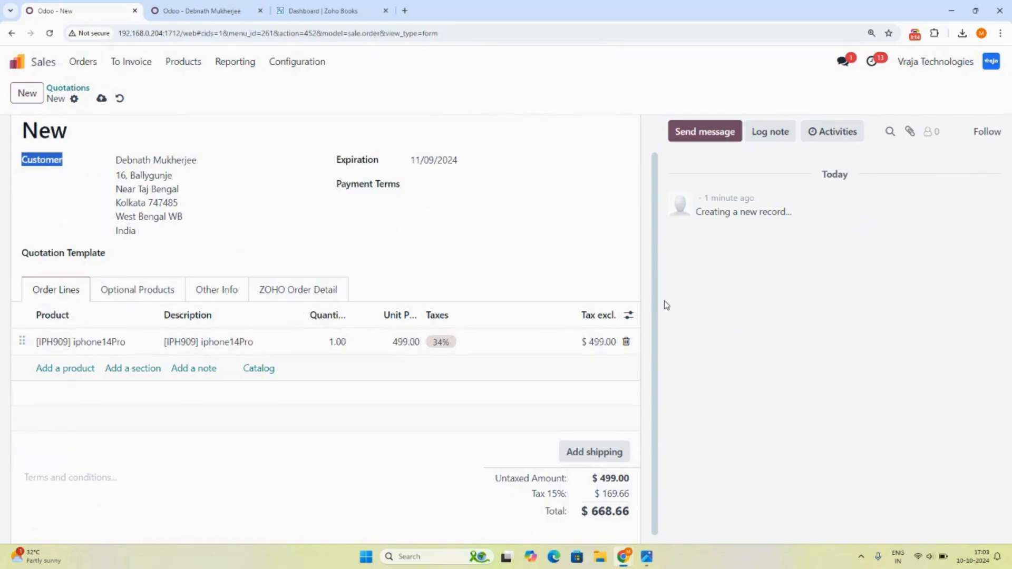
scroll(660, 316, up, 2)
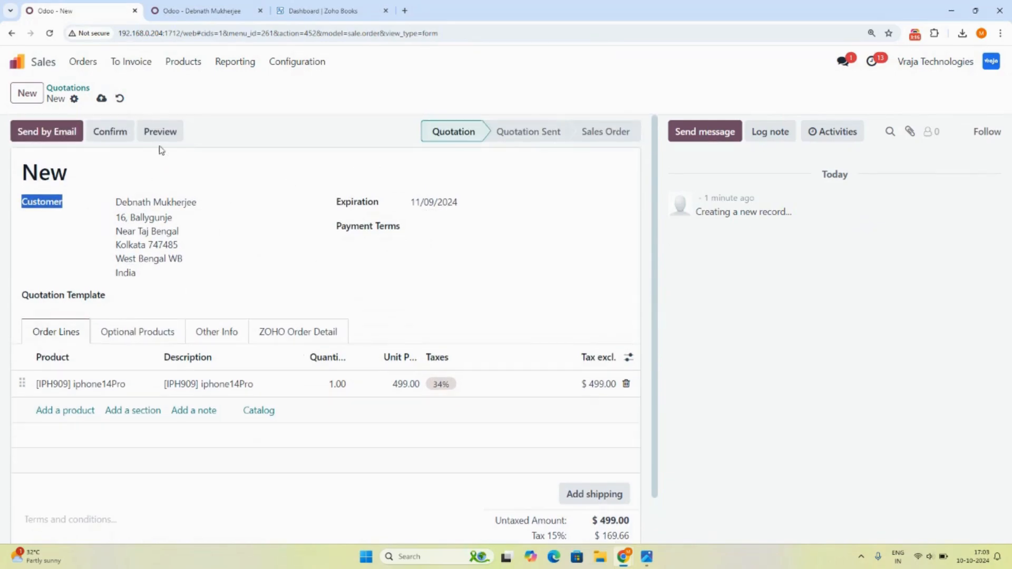
click(105, 133)
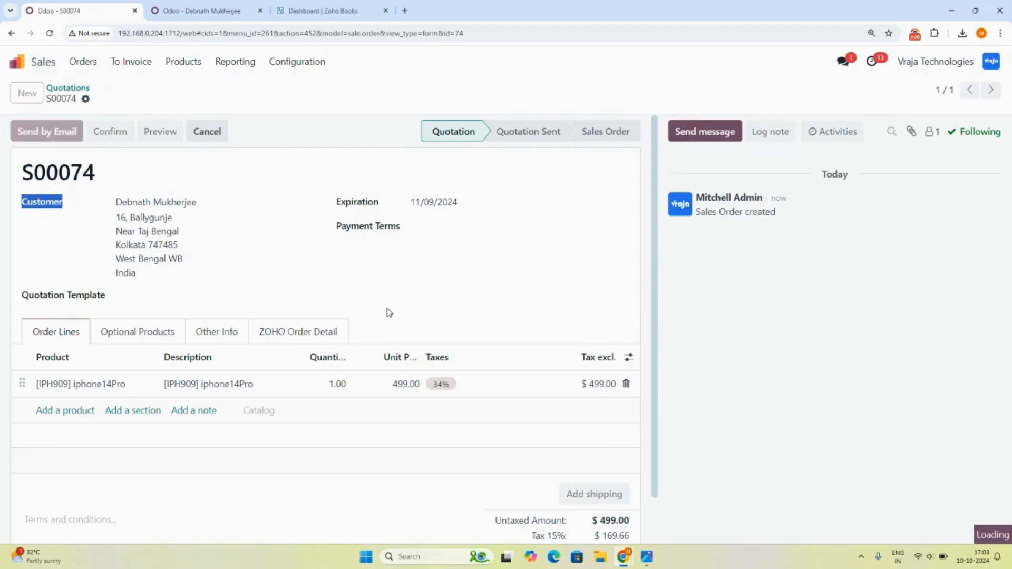
- Review the sales order's ZOHO order details, including the order number, identification and linked instance record, and return to its order lines
click(286, 334)
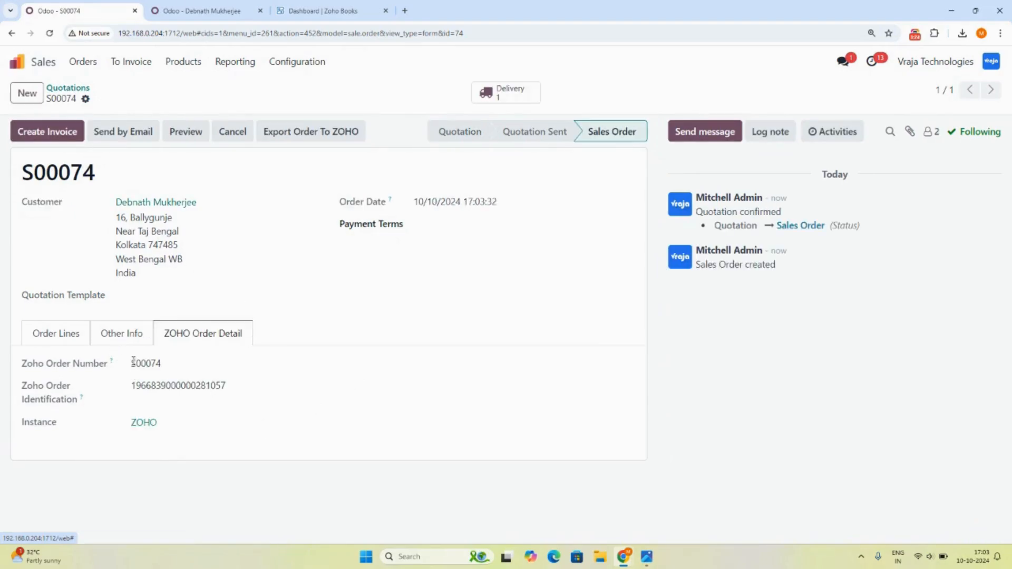
double_click(138, 363)
drag(130, 386, 244, 391)
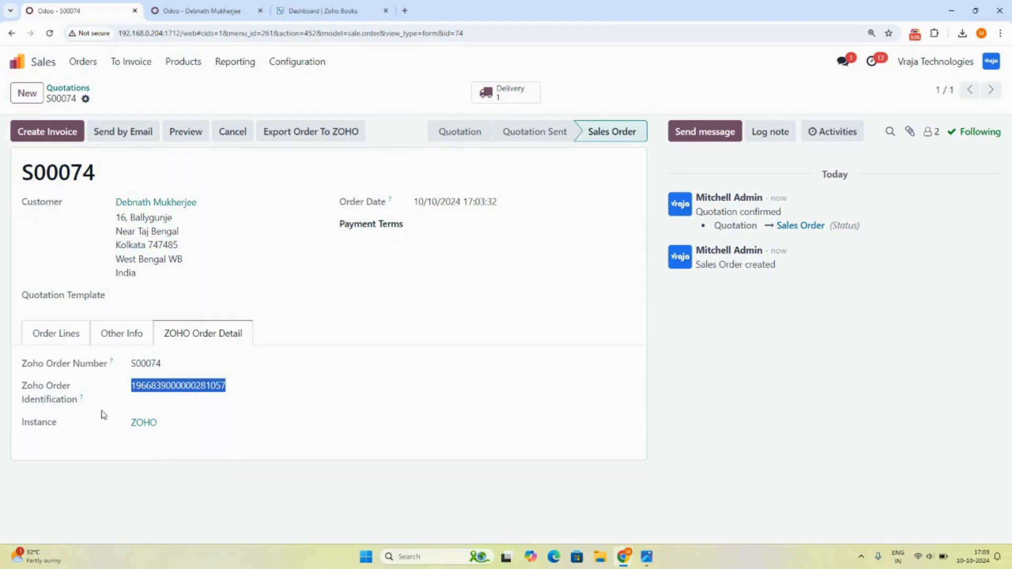
drag(101, 414, 159, 423)
click(144, 423)
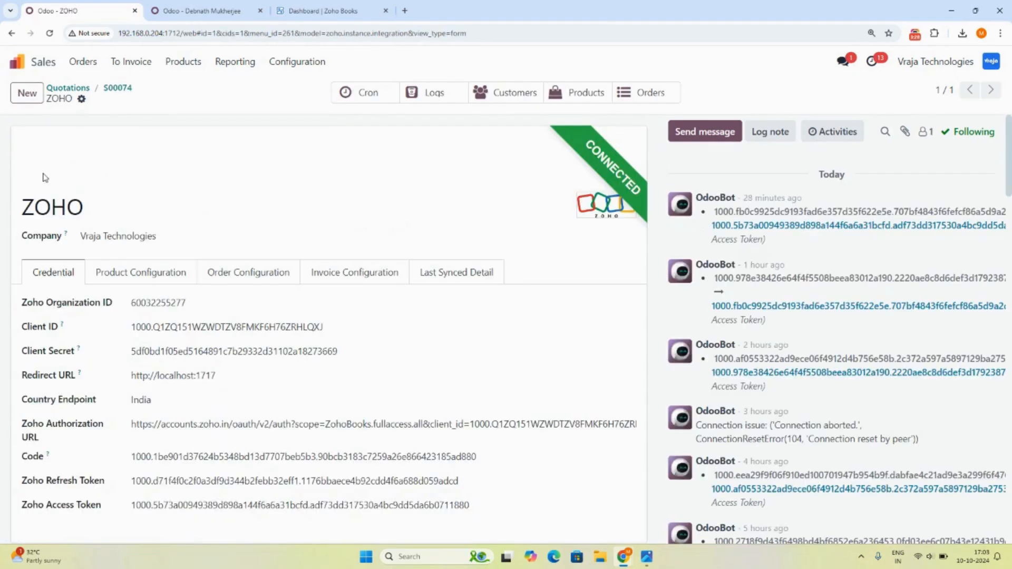
click(12, 33)
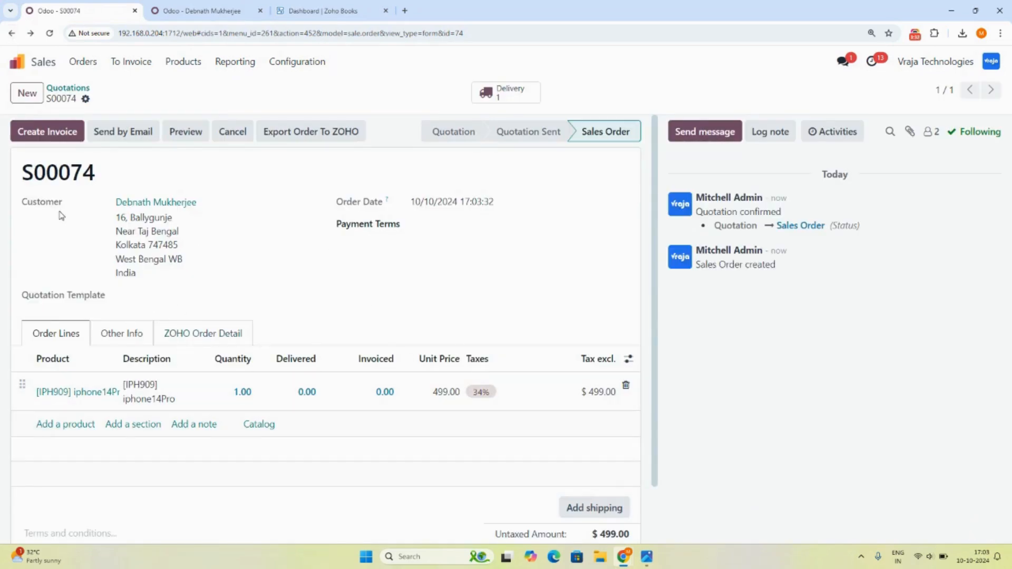
click(213, 342)
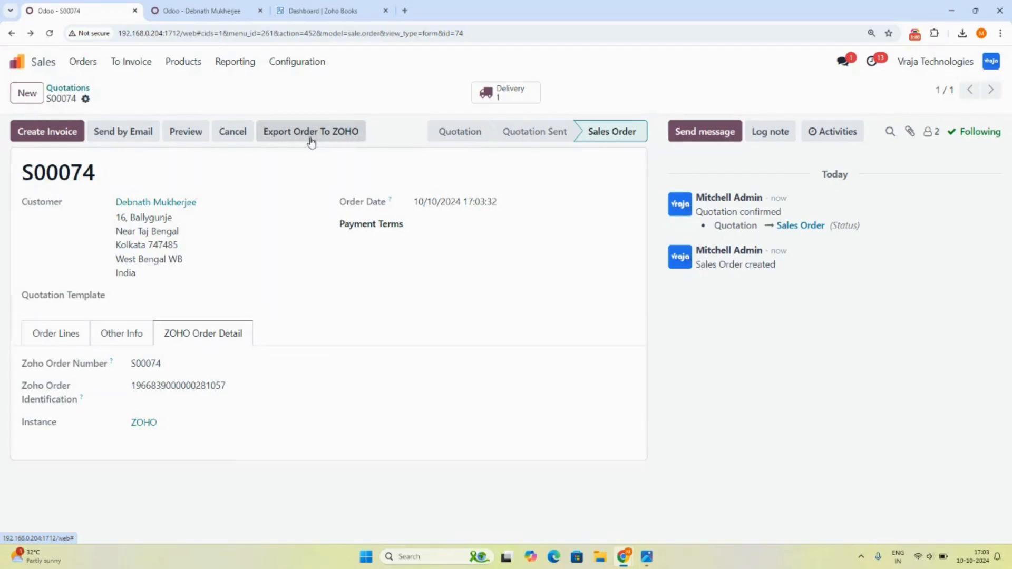
click(56, 335)
- Switch to Zoho Books and open the newest exported sales order from the sales orders list
click(278, 7)
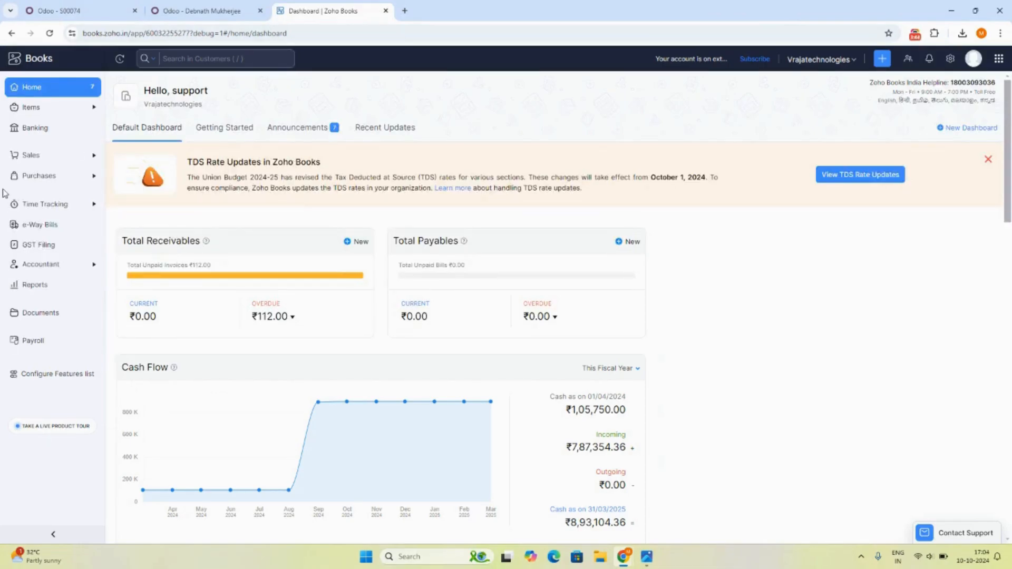
click(30, 155)
click(45, 234)
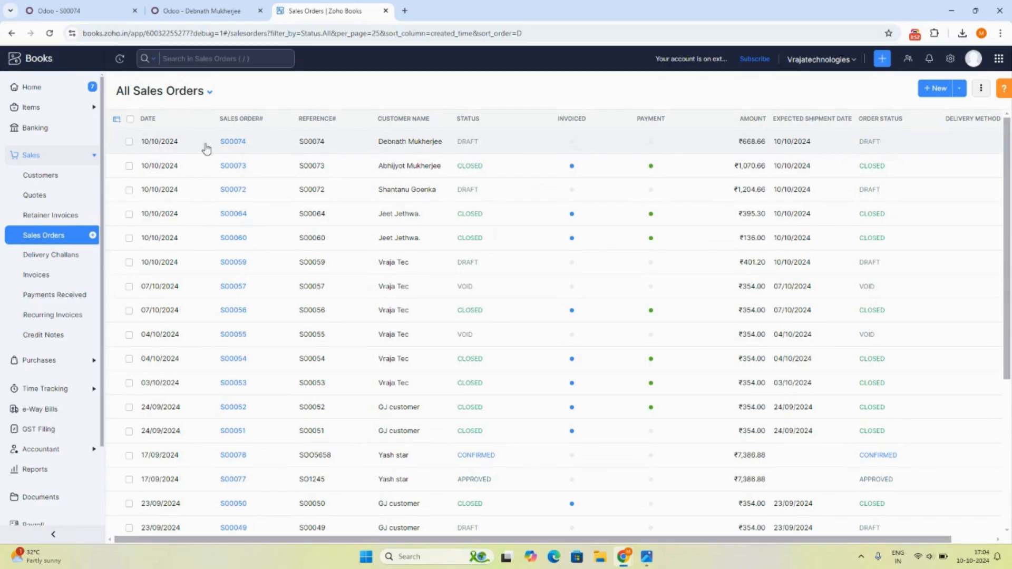
click(333, 149)
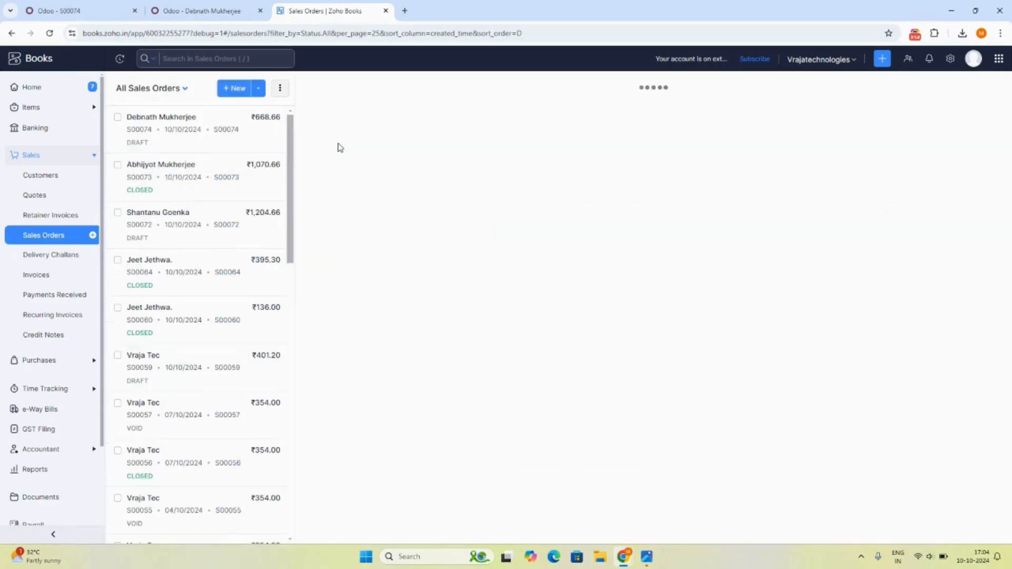
- Examine the shipping address, billing address, item line and total on the exported sales order
drag(1009, 185, 1010, 356)
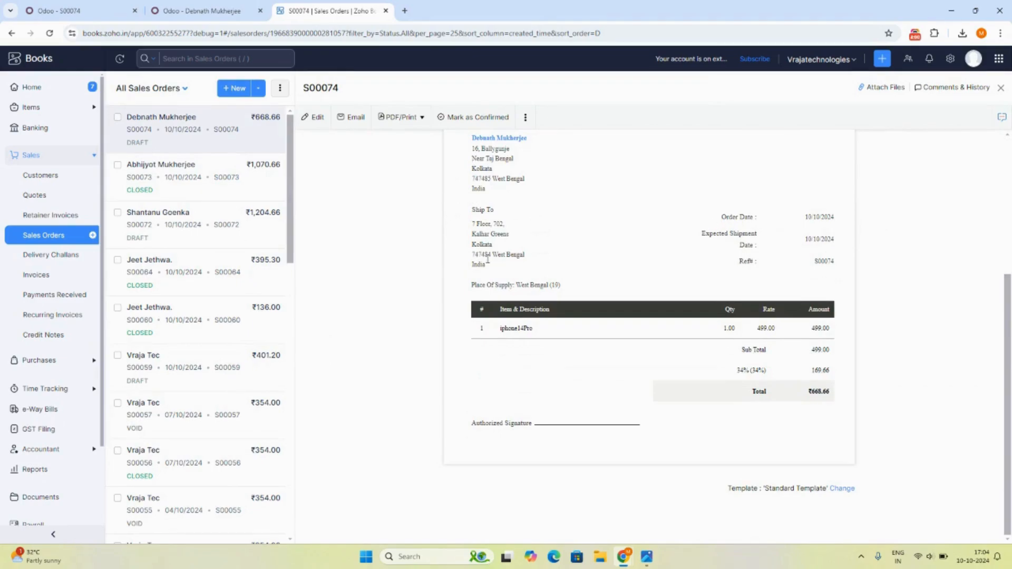
drag(474, 223, 494, 268)
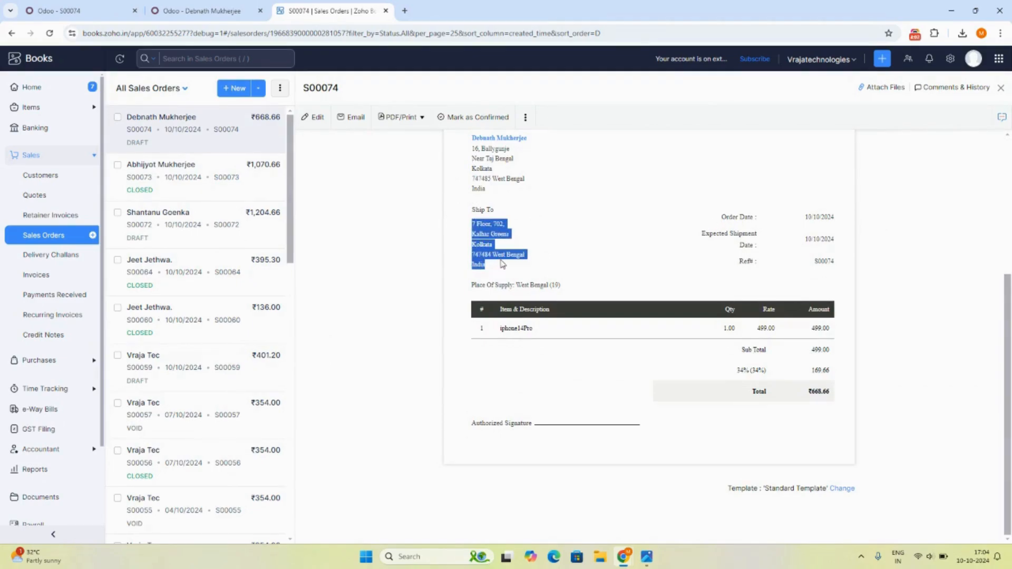
drag(472, 148, 495, 193)
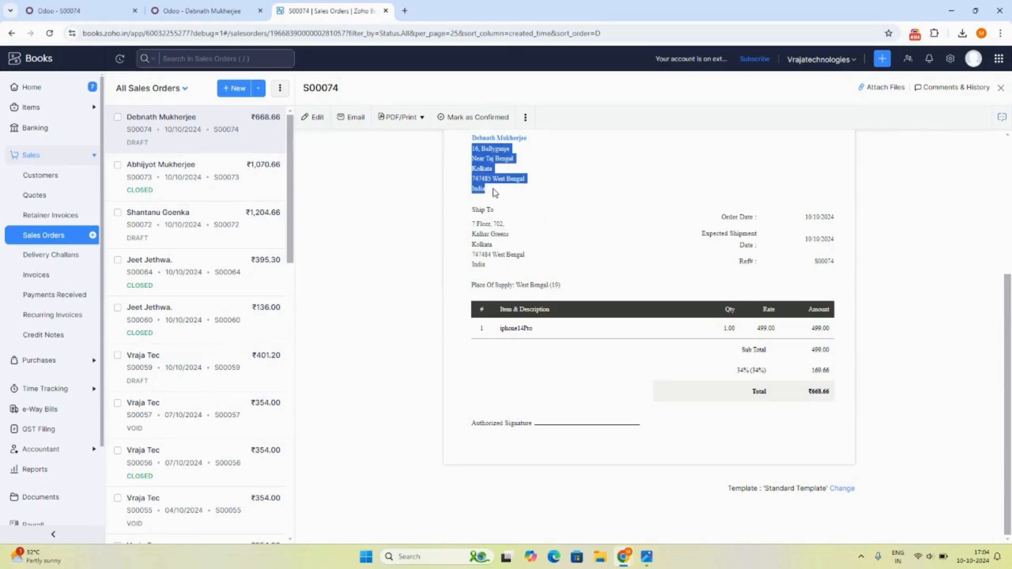
click(491, 193)
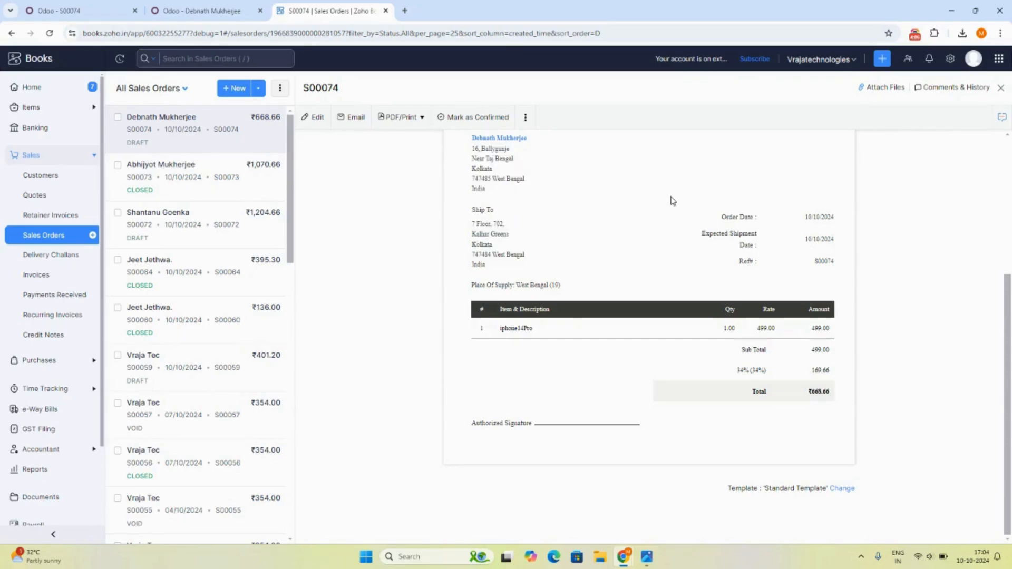
- Open the exported sales order for editing and review its customer addresses, order number and reference fields
click(315, 117)
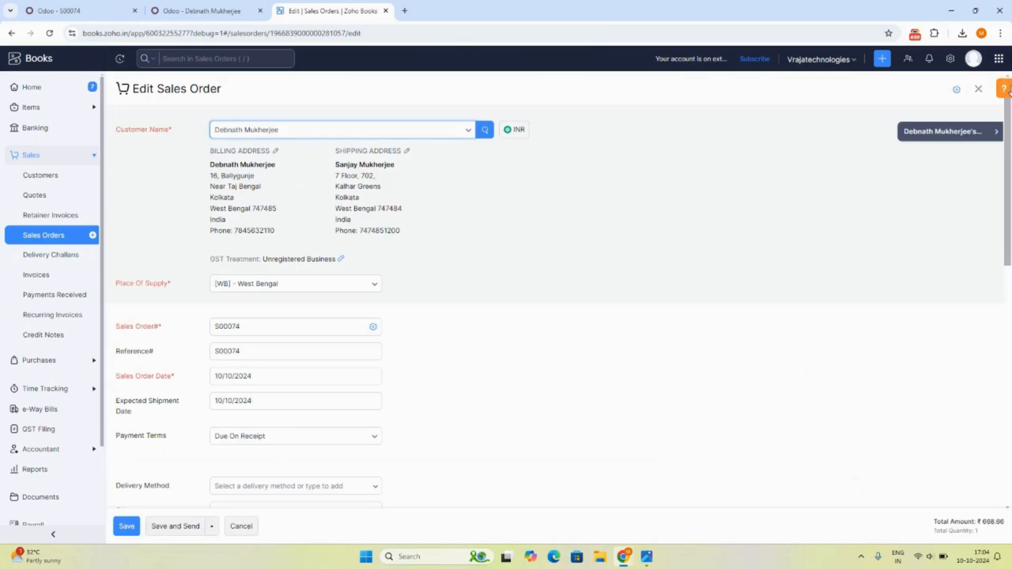
drag(1007, 113, 1007, 120)
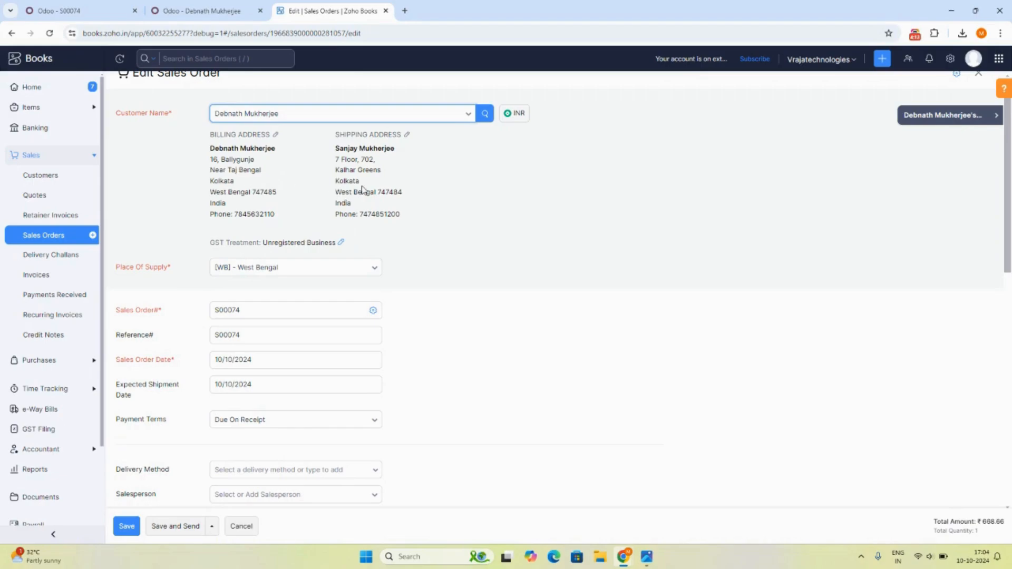
drag(1008, 190, 1009, 212)
click(214, 285)
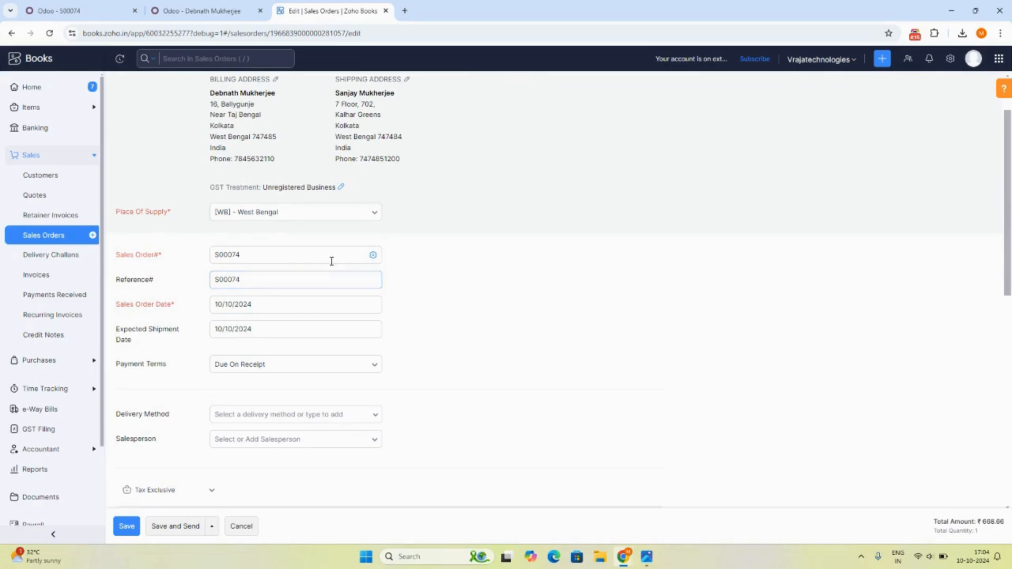
- View the sales order numbering preferences, compare the order number with the Odoo order, and close the preferences without saving
click(373, 256)
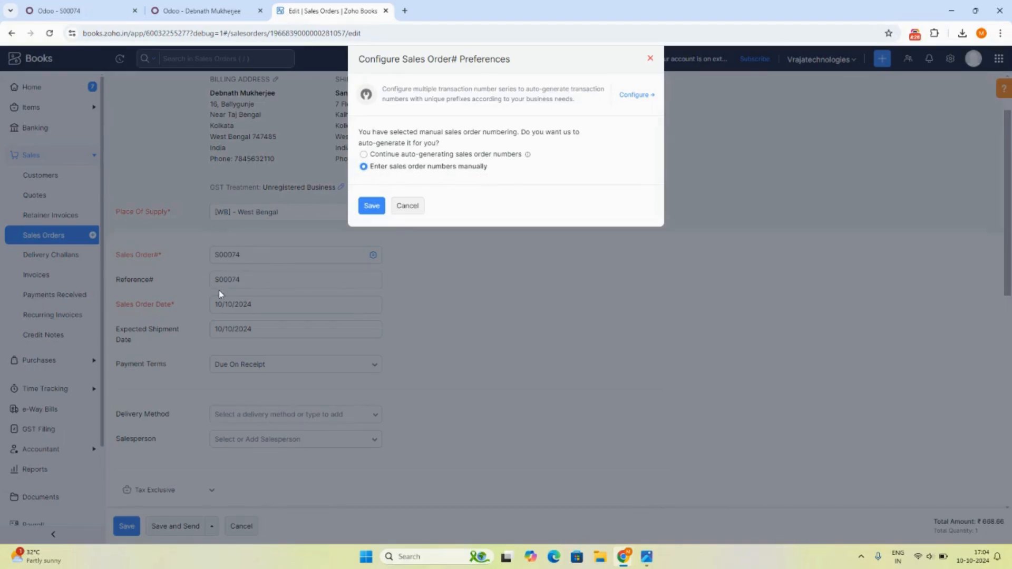
click(68, 10)
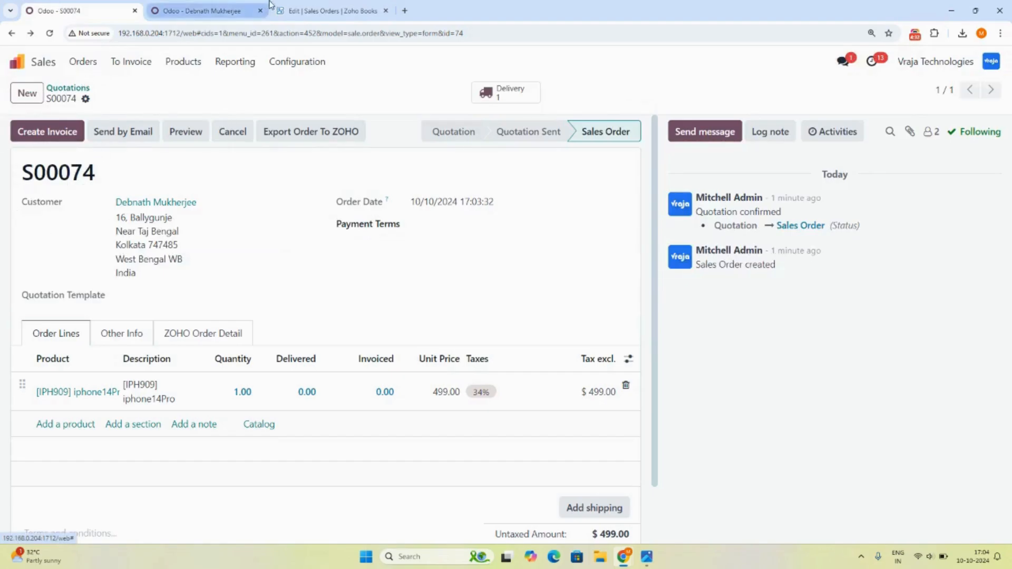
click(327, 11)
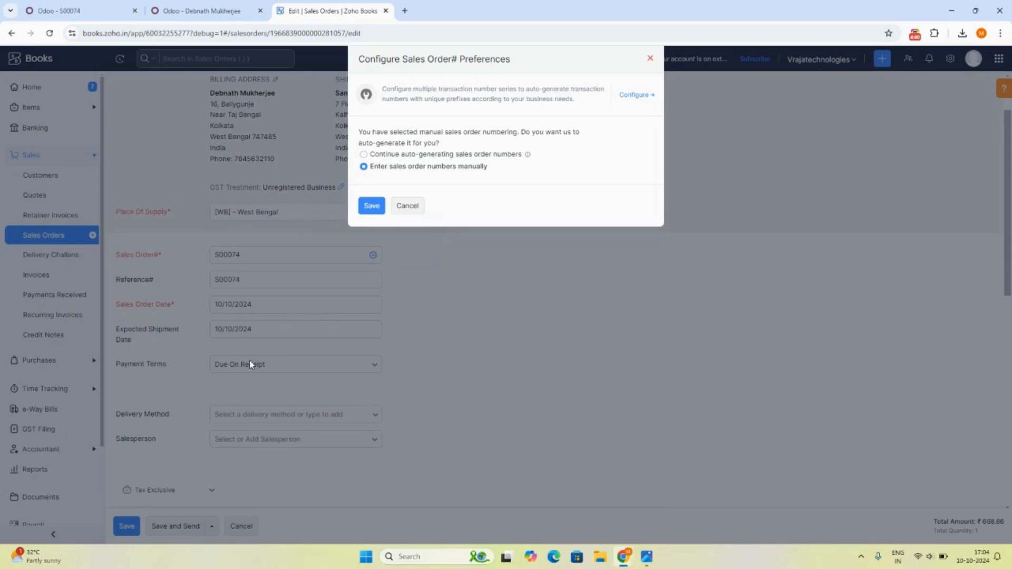
click(410, 208)
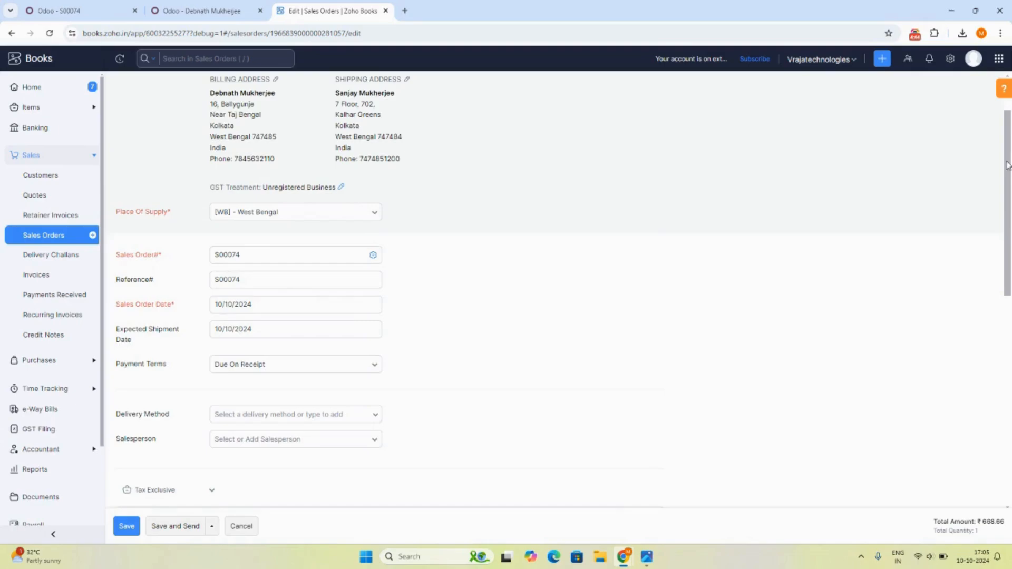
- Check the iphone14Pro item row, tax and total in the edit form, and return to the list of all sales orders
drag(1007, 165, 1007, 293)
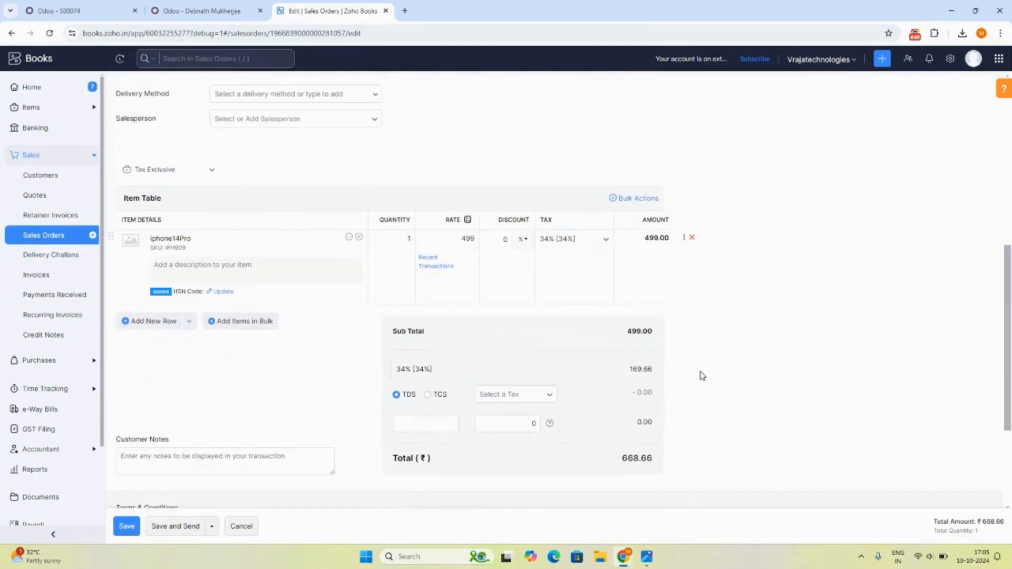
drag(1010, 294, 1008, 127)
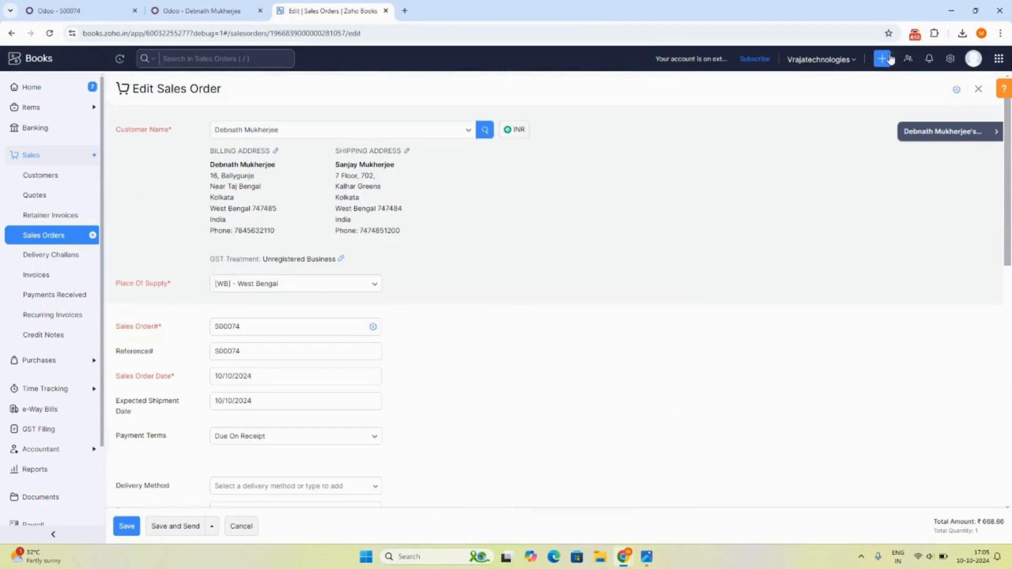
click(37, 241)
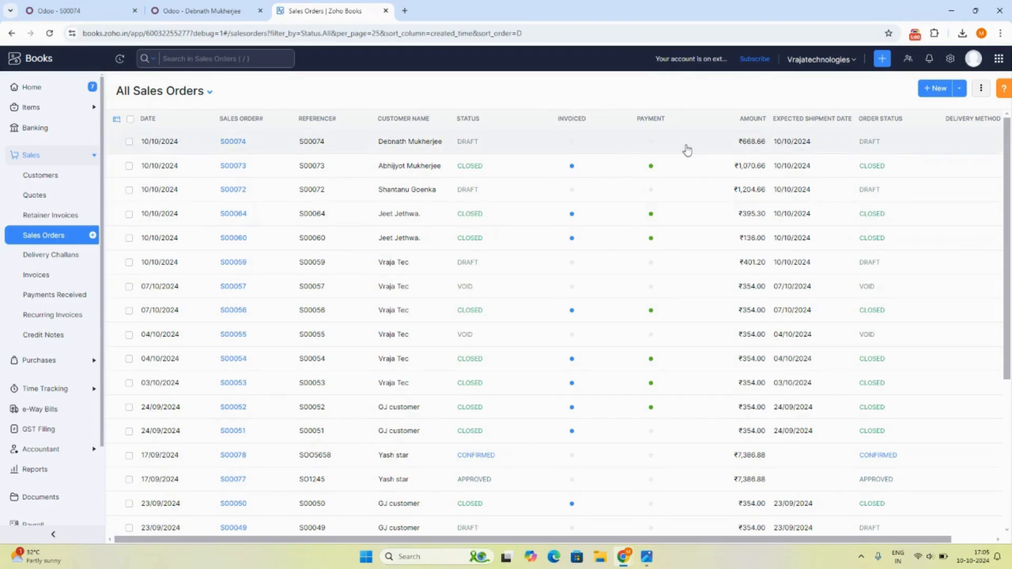
- Switch to Odoo, create a regular invoice from the confirmed sales order, confirm it, and open its ZOHO invoice details
click(71, 10)
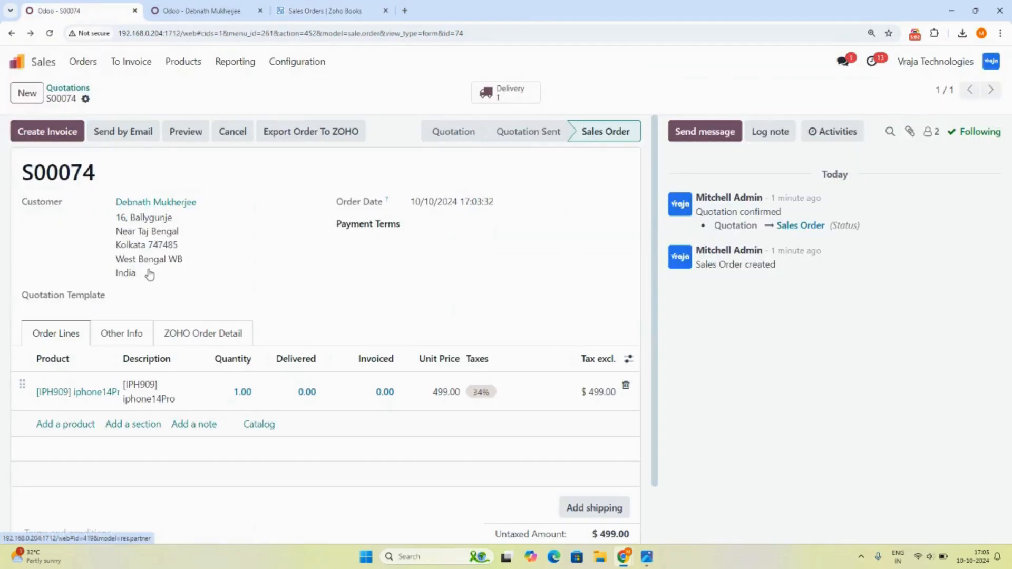
click(44, 141)
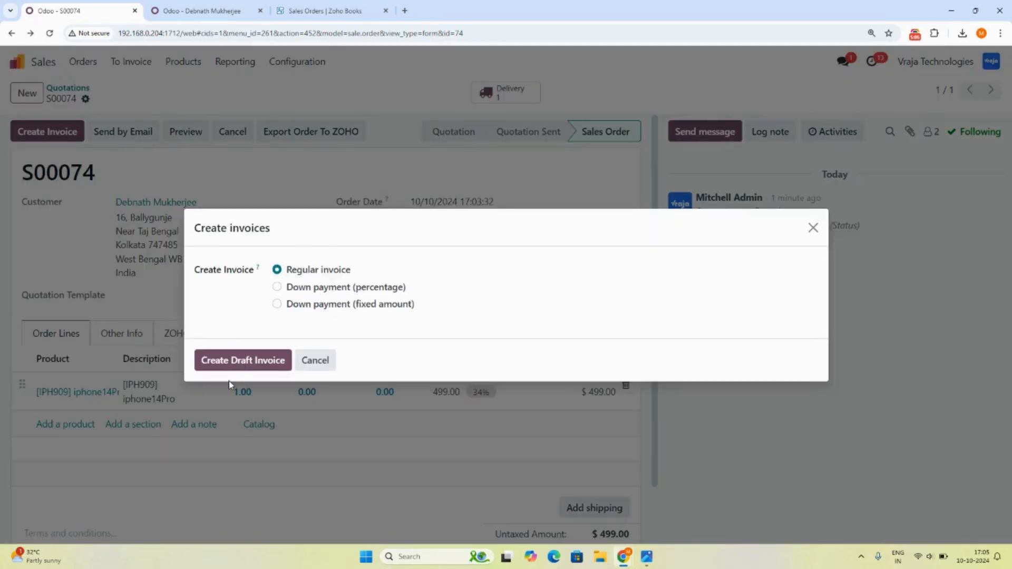
click(237, 368)
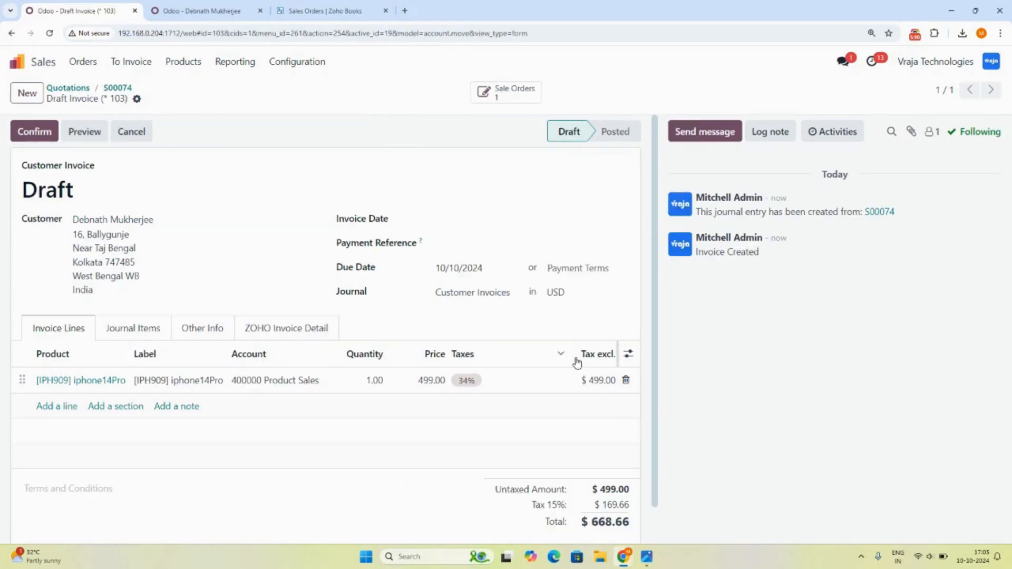
click(35, 132)
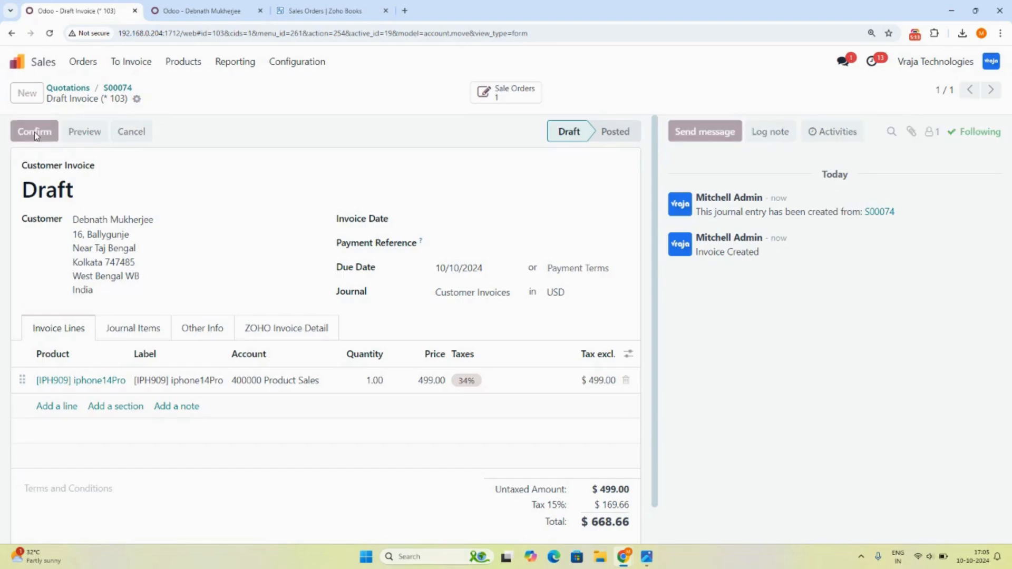
click(267, 337)
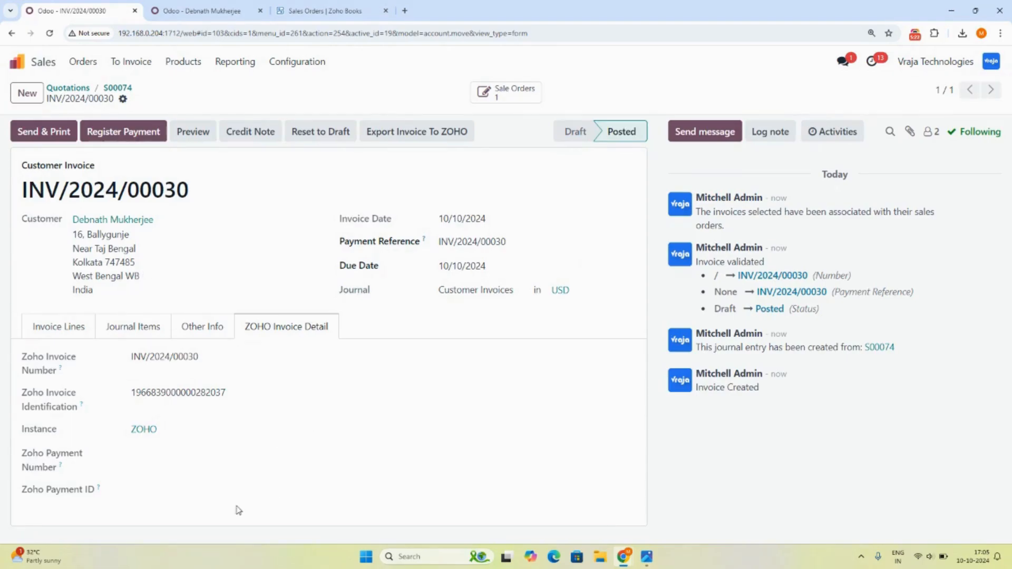
- Switch to Zoho Books and check the exported invoice in the invoice list and its order's status in the sales orders list
click(324, 11)
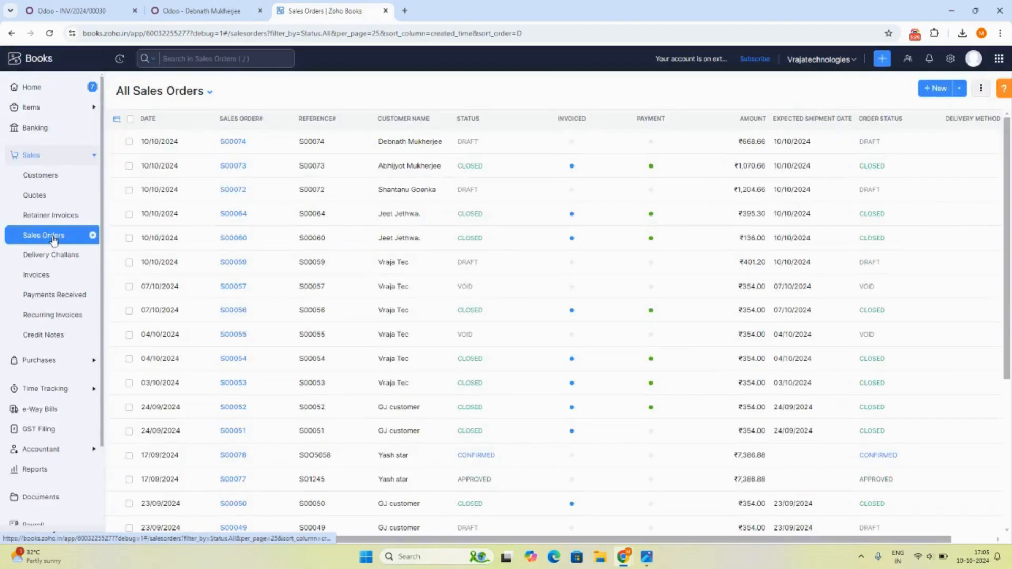
click(56, 274)
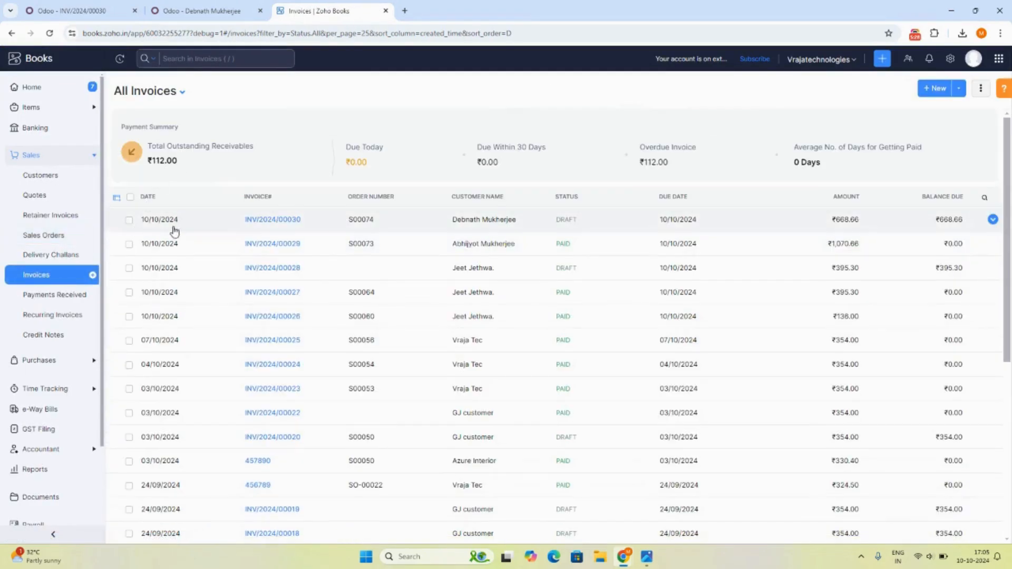
drag(837, 196, 894, 212)
click(46, 235)
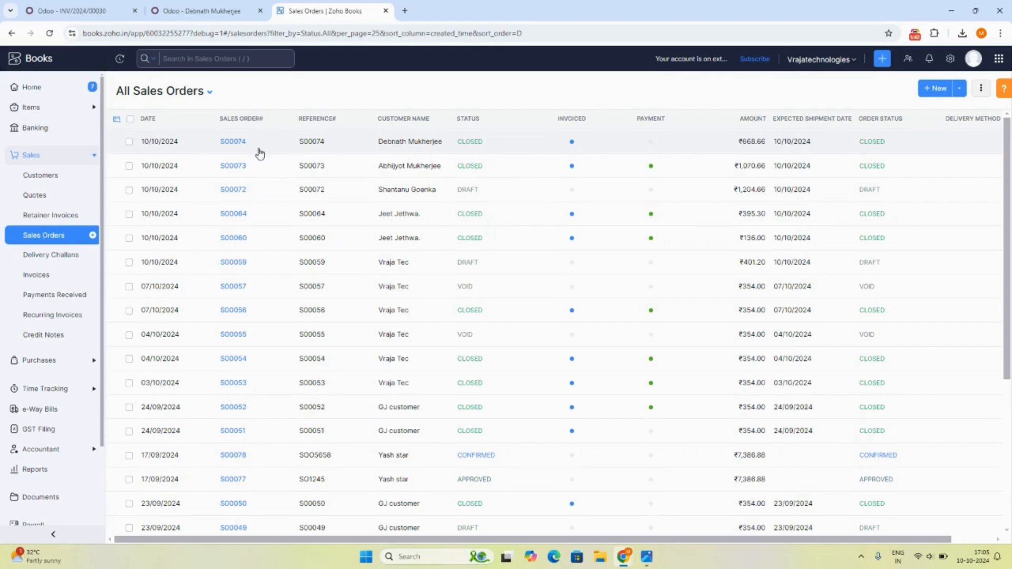
click(33, 281)
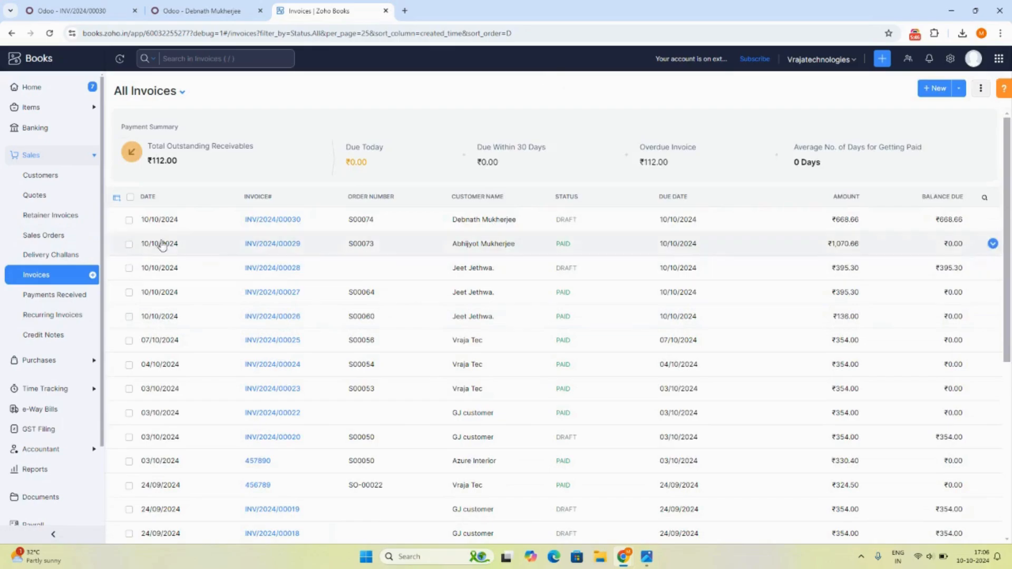
- Open the newest exported invoice, examine its order reference, addresses, item and total, and return to the invoice list
click(161, 240)
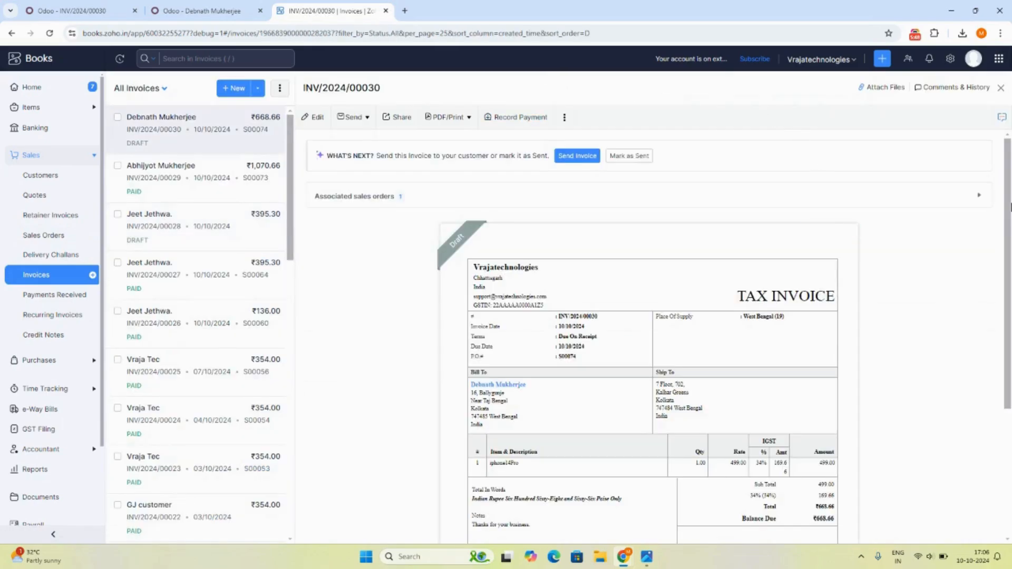
drag(1009, 182, 1011, 272)
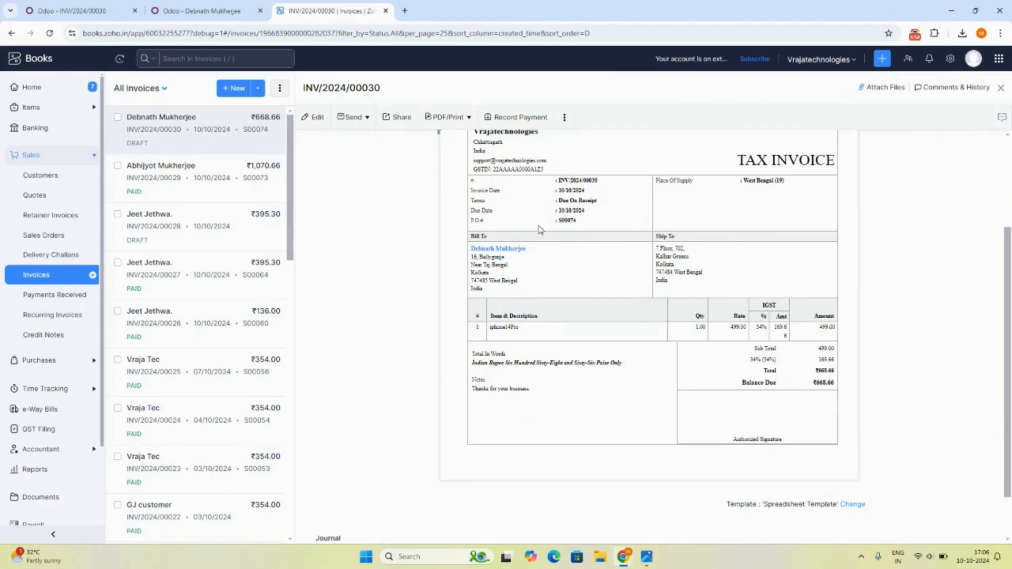
drag(558, 220, 578, 225)
scroll(1008, 337, up, 3)
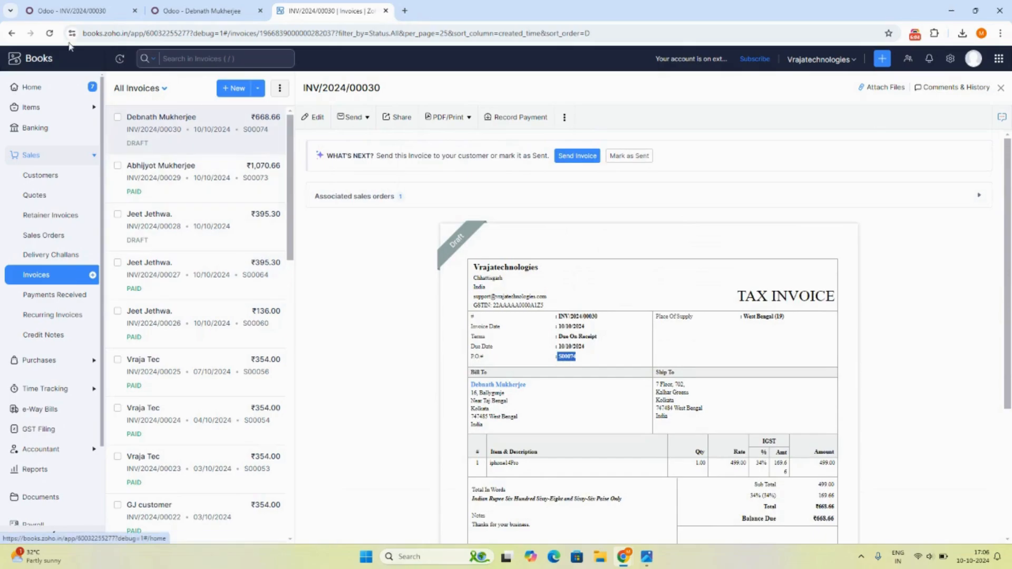
click(37, 275)
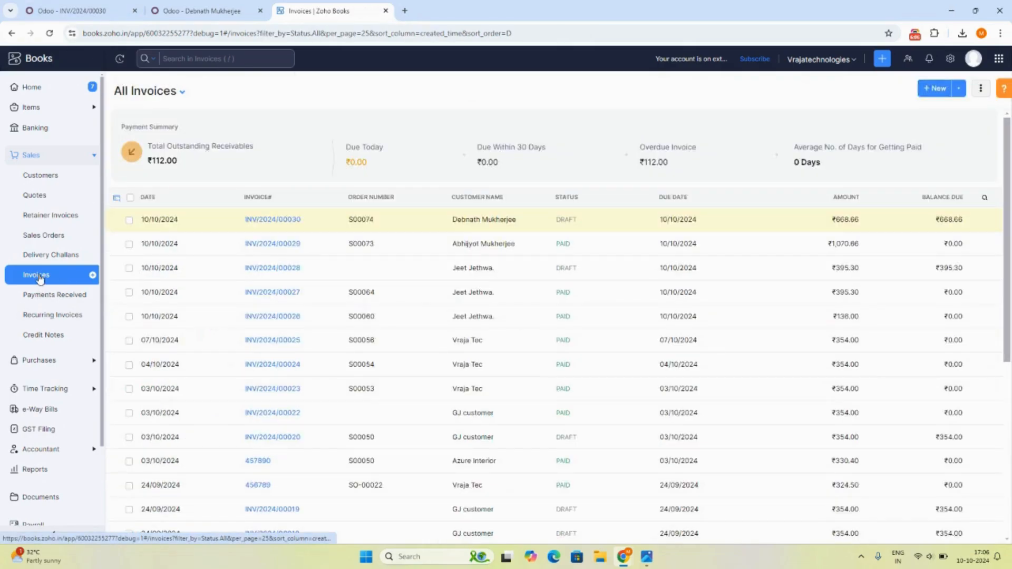
- Switch to Odoo, register the invoice's full payment with the Bank journal and Manual method, and check its Zoho Payment ID
click(71, 10)
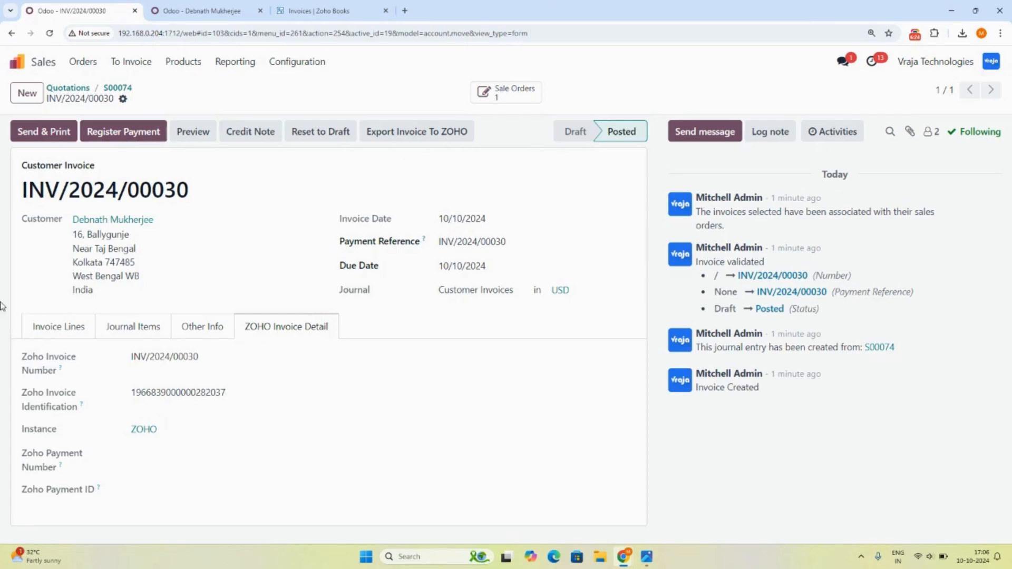
click(107, 132)
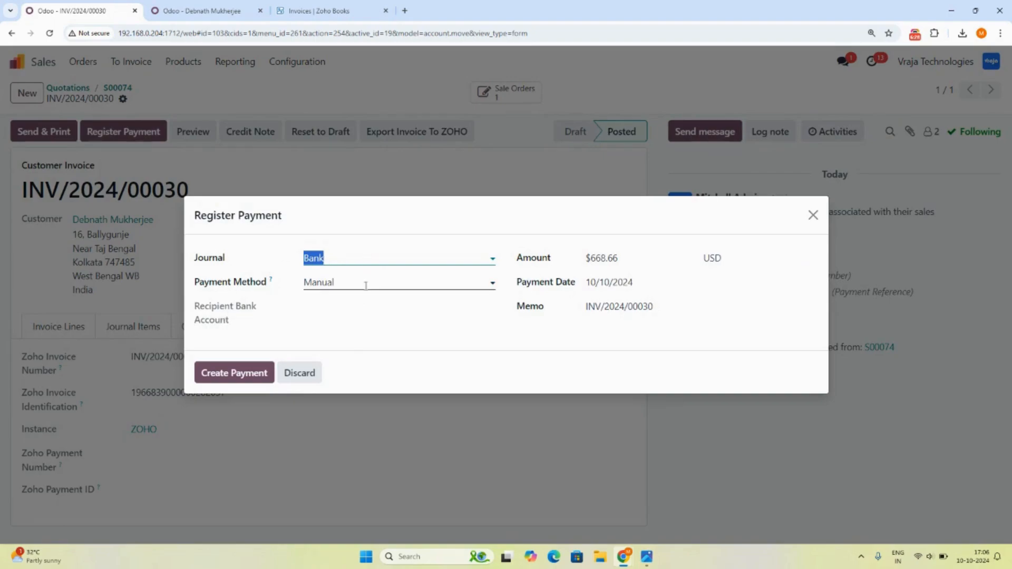
click(234, 375)
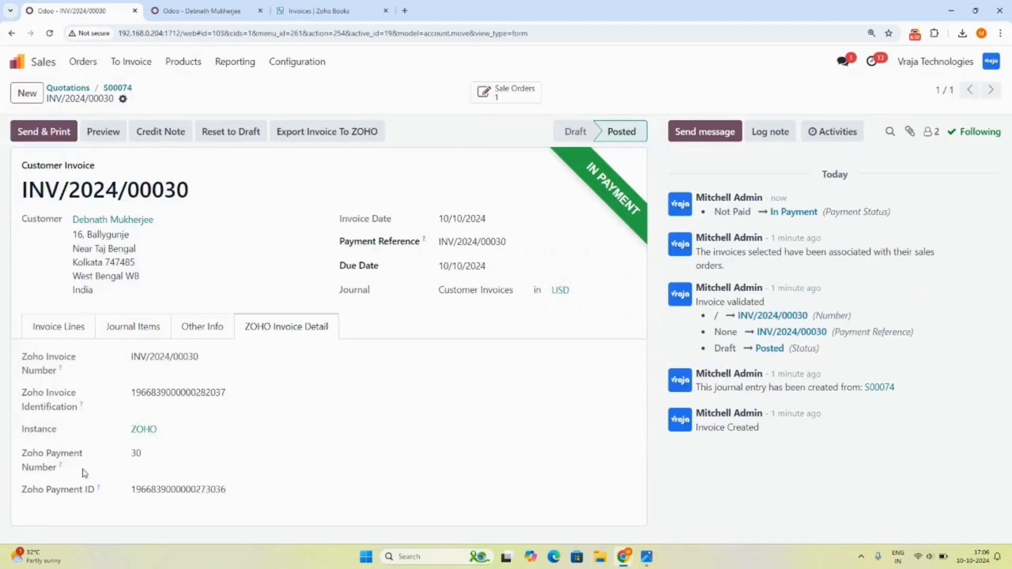
drag(132, 489, 235, 504)
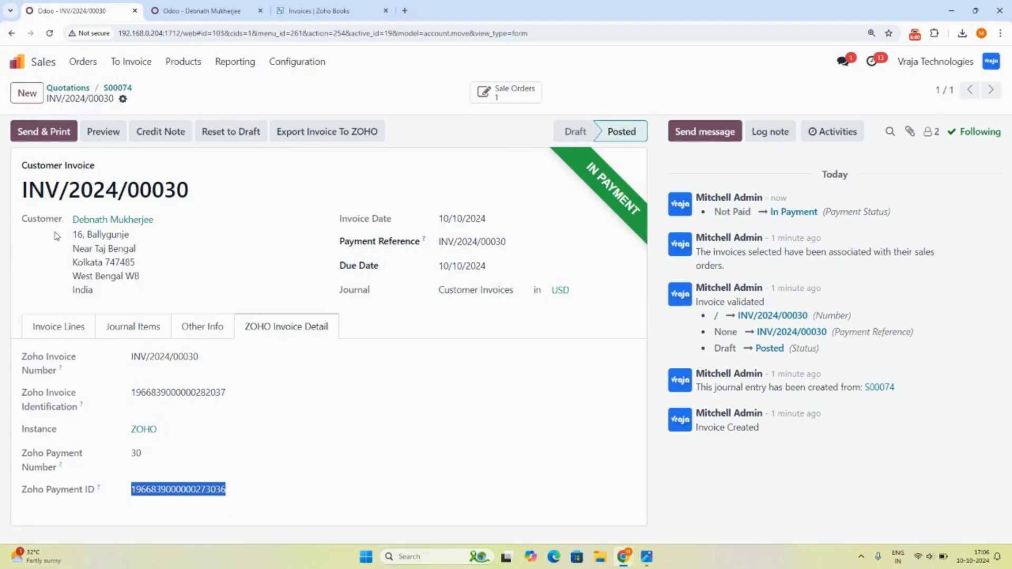
- Switch to Zoho Books, open the newest received payment, and examine its receipt's reference, amount and billing address
click(332, 11)
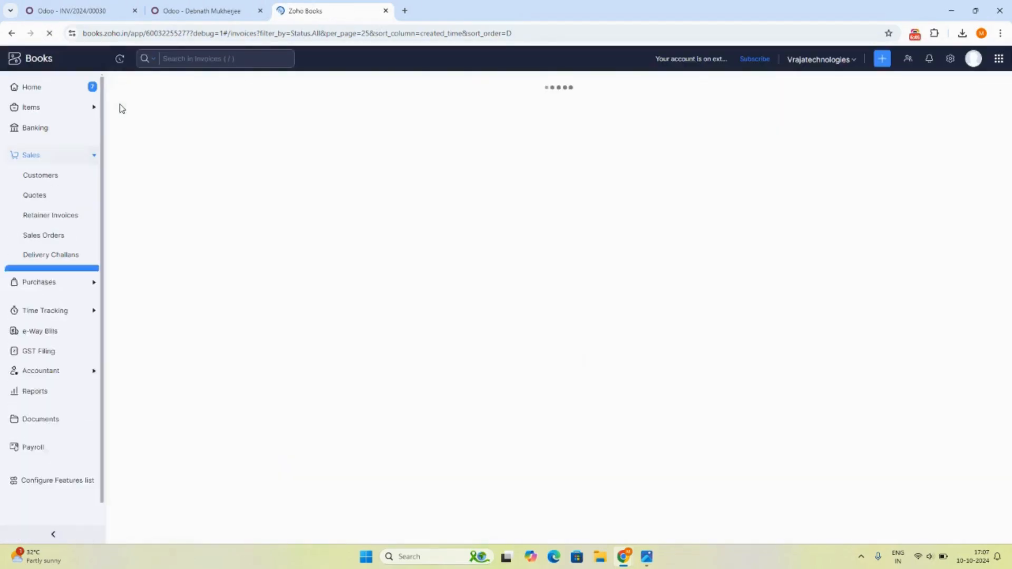
click(40, 299)
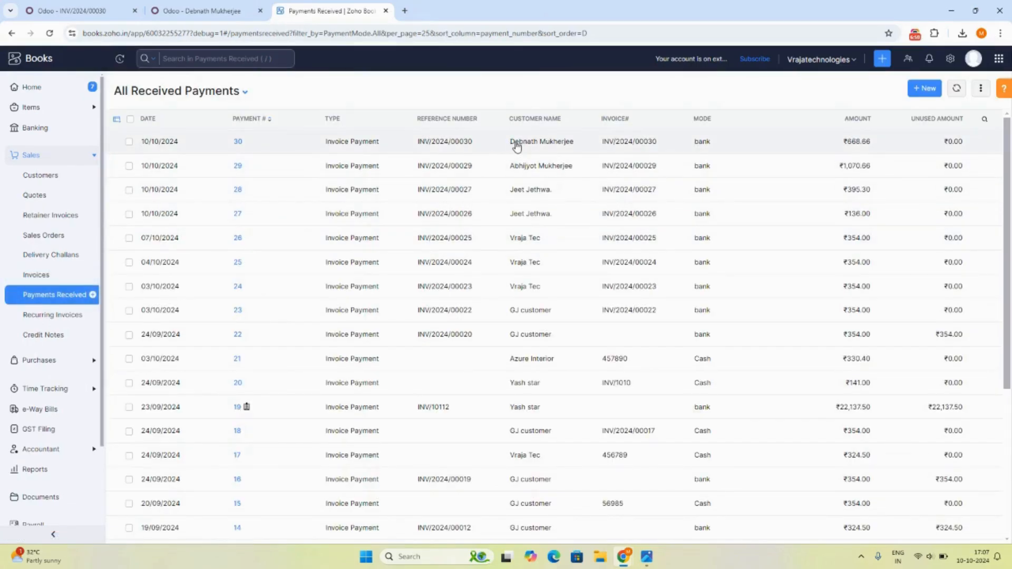
drag(510, 142, 574, 147)
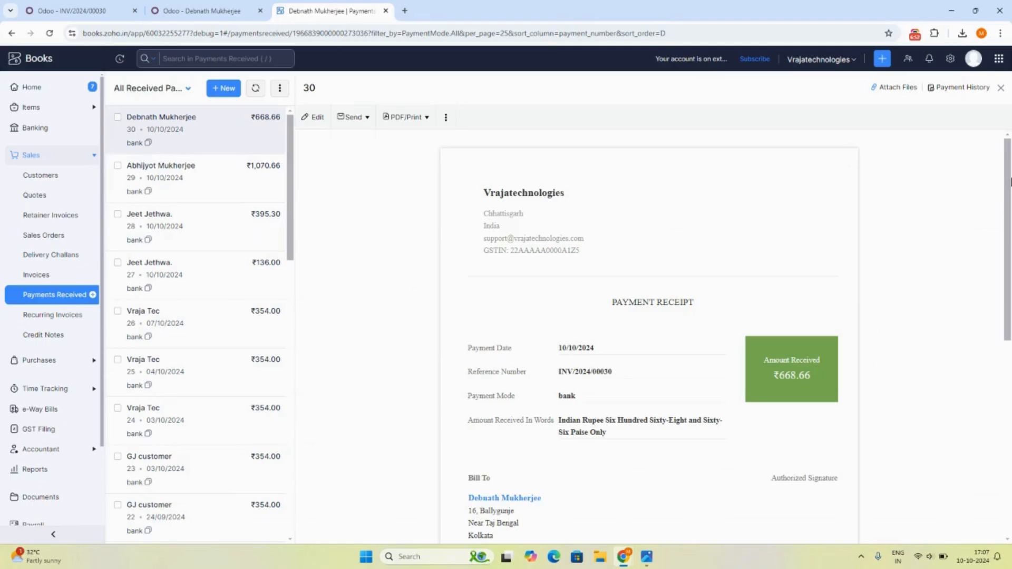
drag(1009, 172, 1010, 267)
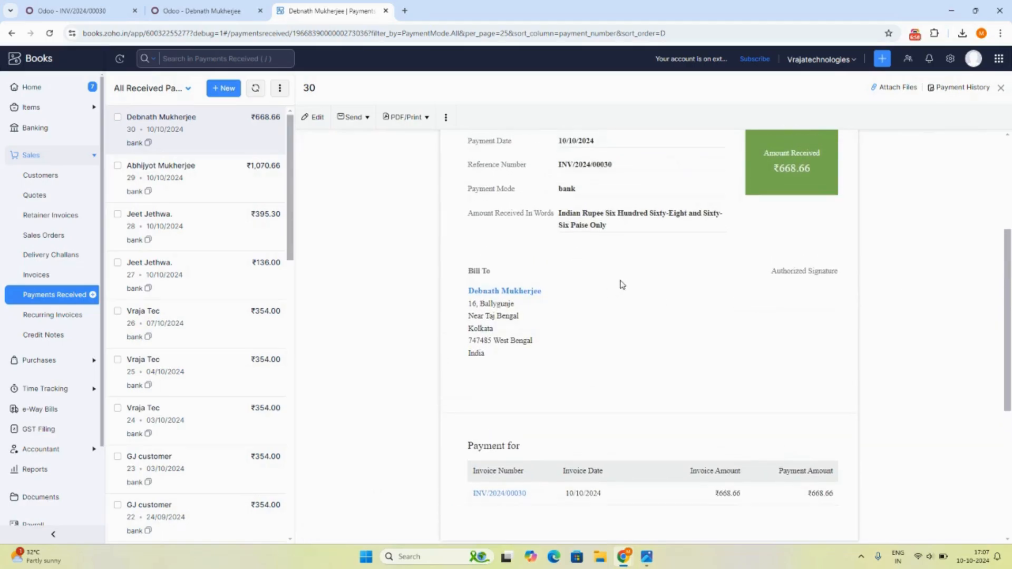
drag(468, 268, 485, 358)
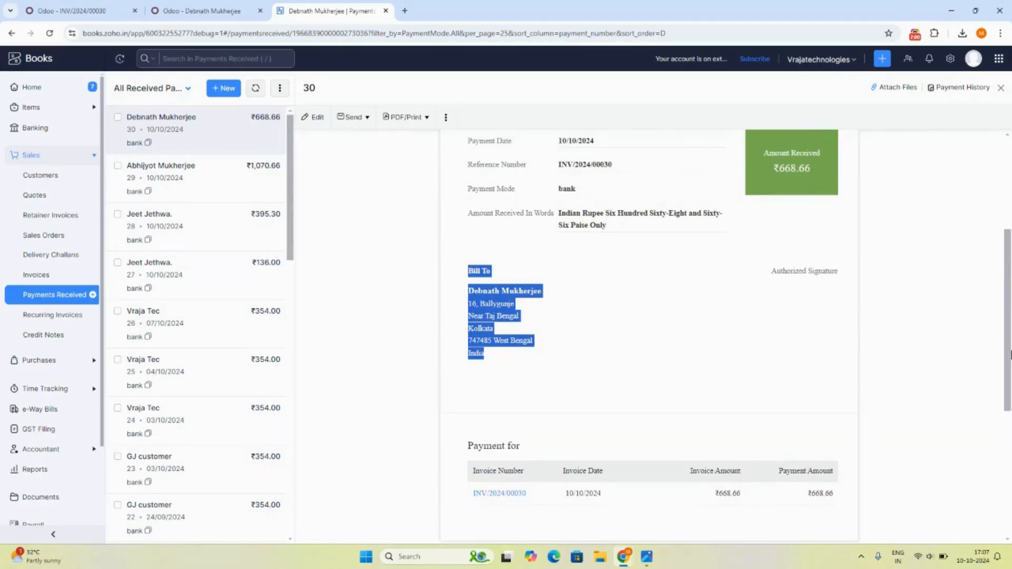
scroll(768, 262, up, 2)
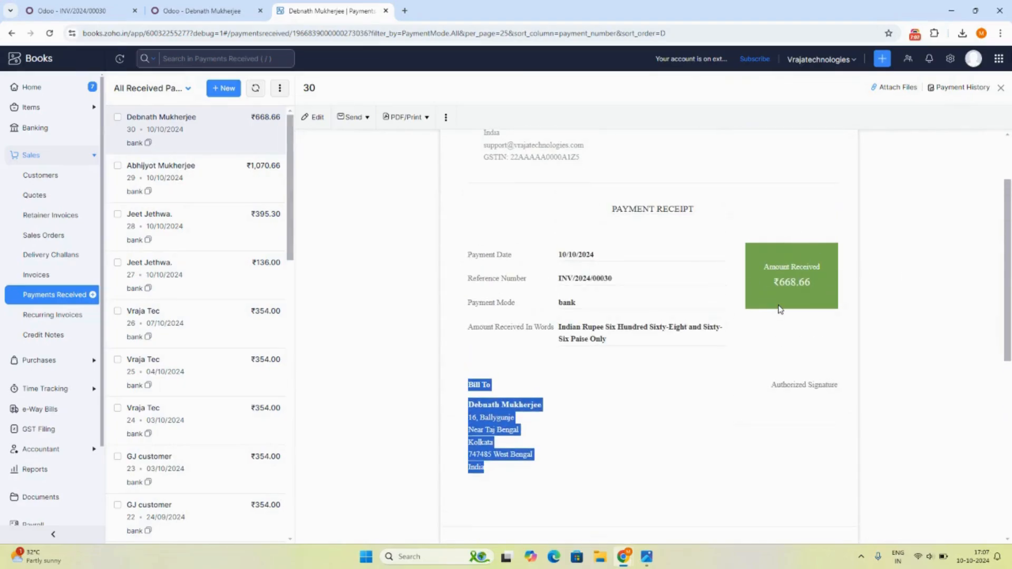
drag(1009, 277, 1009, 235)
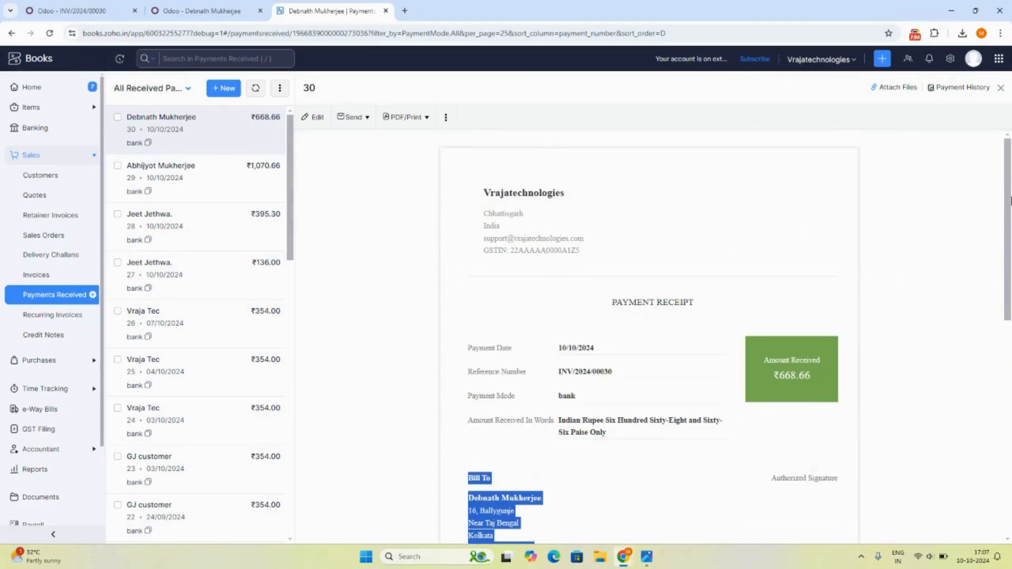
- Check the paid invoice's status in the invoice list and its order's payment status in the sales orders list
click(45, 275)
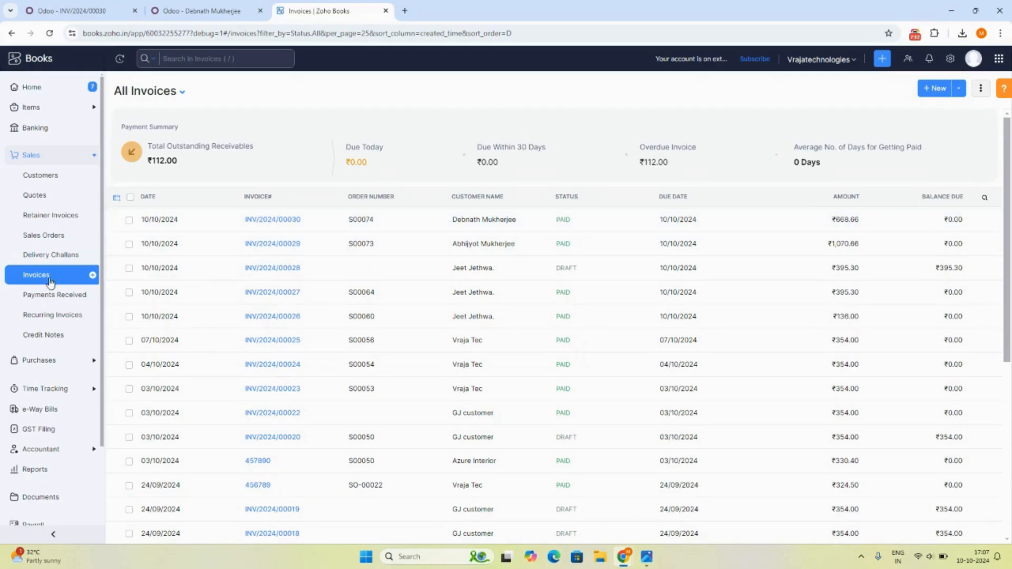
click(43, 235)
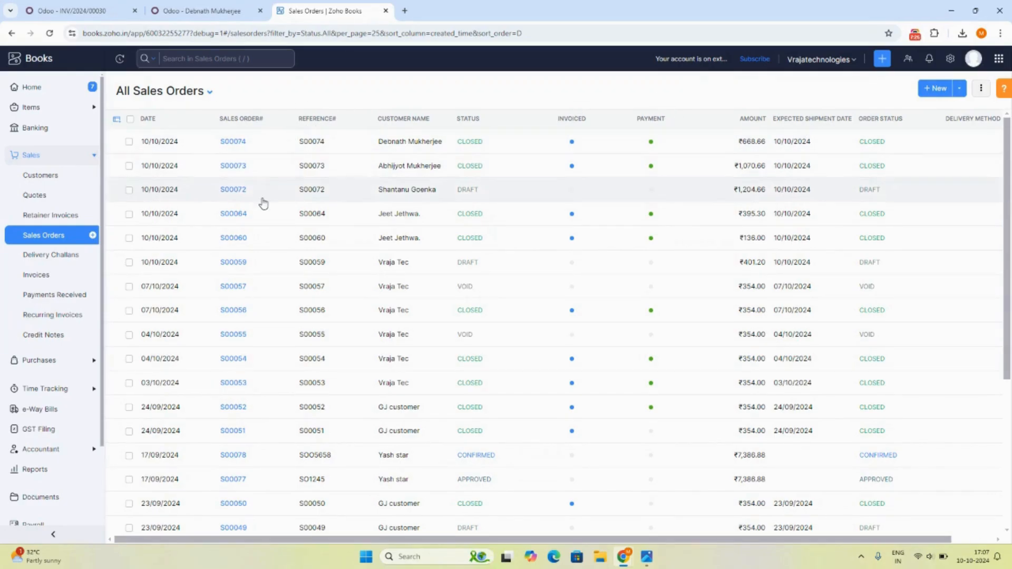
- Switch to Odoo and start a new quotation for the same customer as the previous order
click(74, 11)
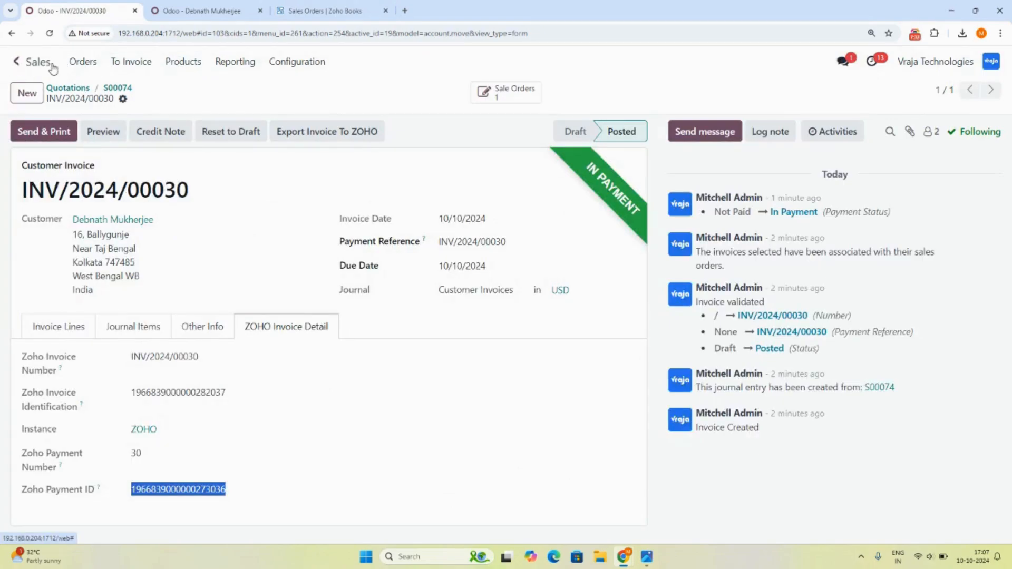
click(82, 61)
click(98, 104)
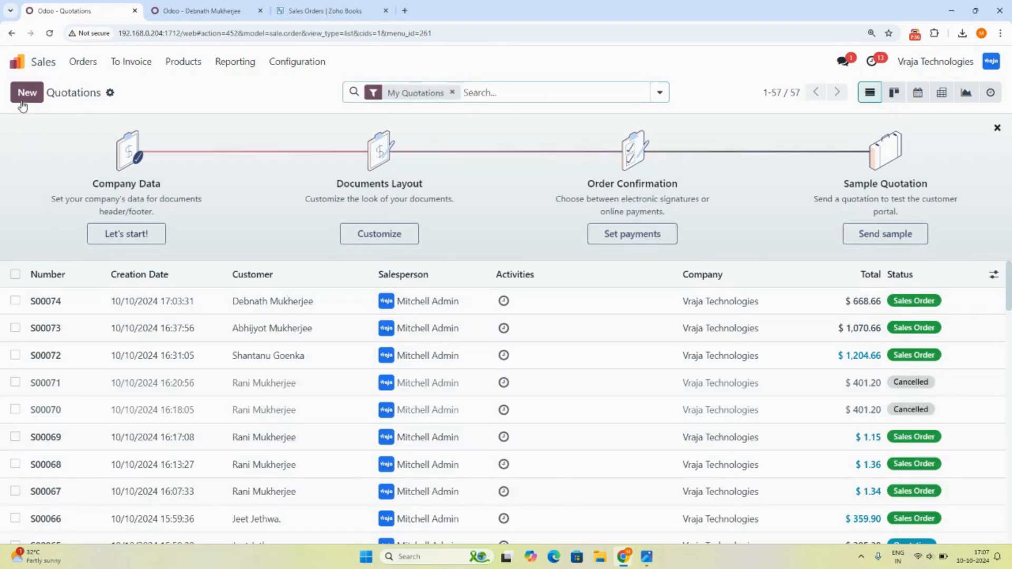
click(24, 94)
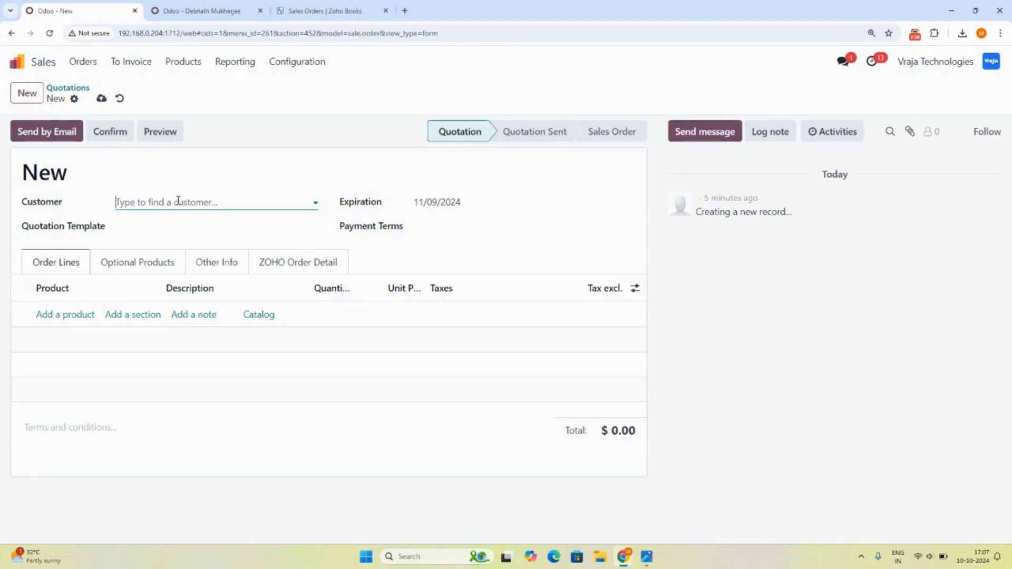
text(deb)
key(BackSpace)
key(BackSpace)
key(BackSpace)
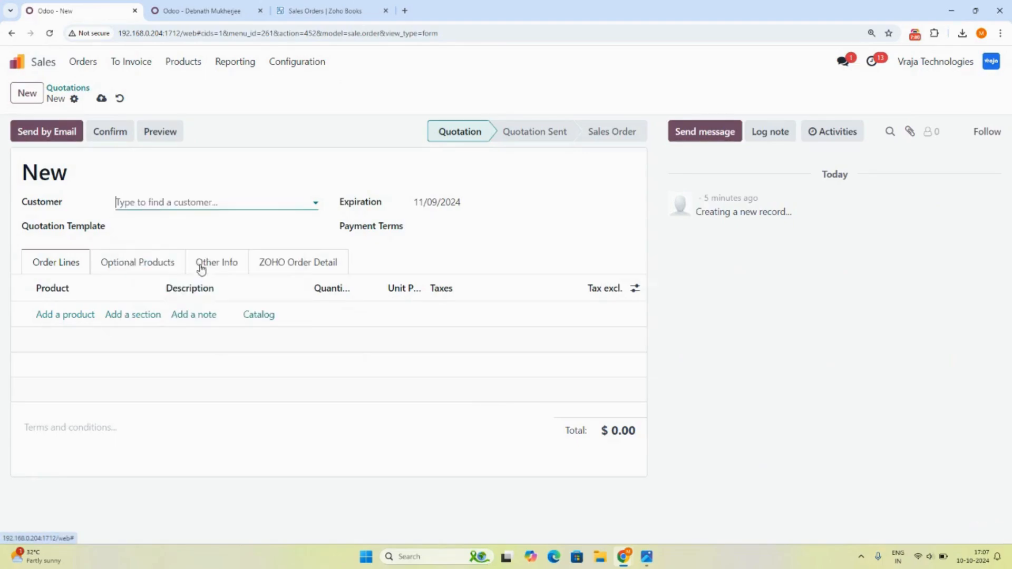
- Add the product iphone 6s to the quotation, confirm it as a sales order, and open its ZOHO order details
click(66, 383)
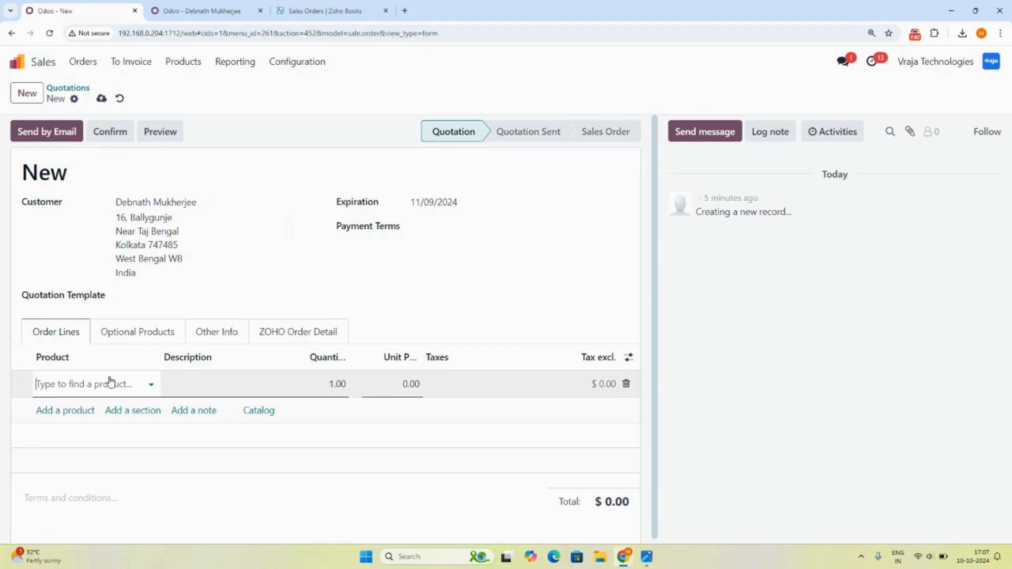
text(iphon)
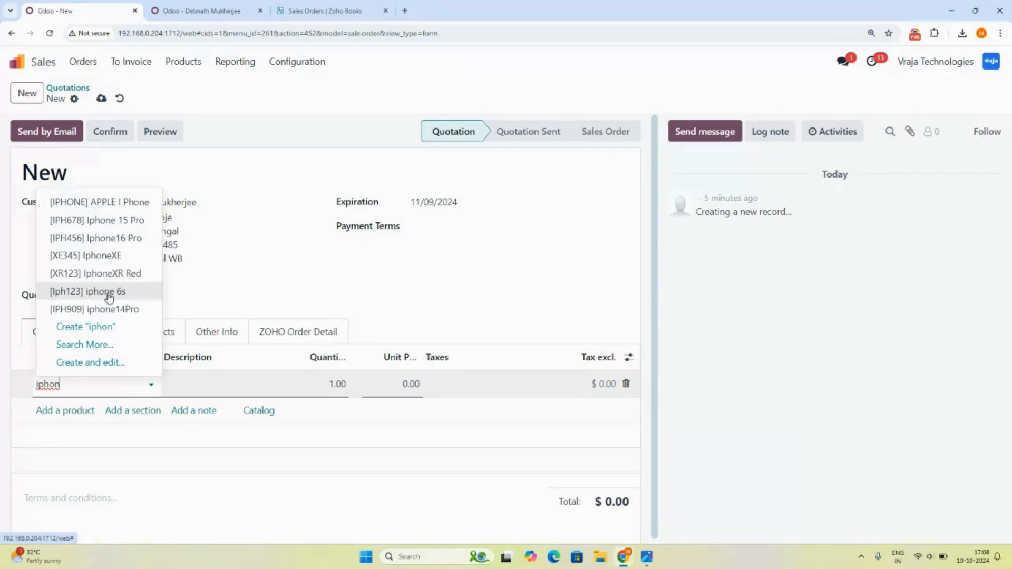
click(109, 293)
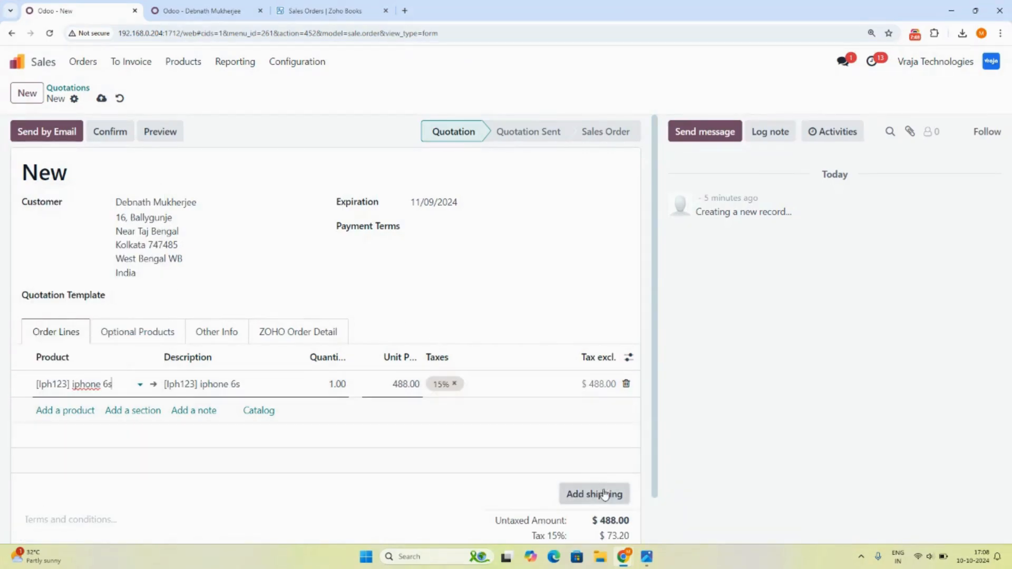
click(112, 133)
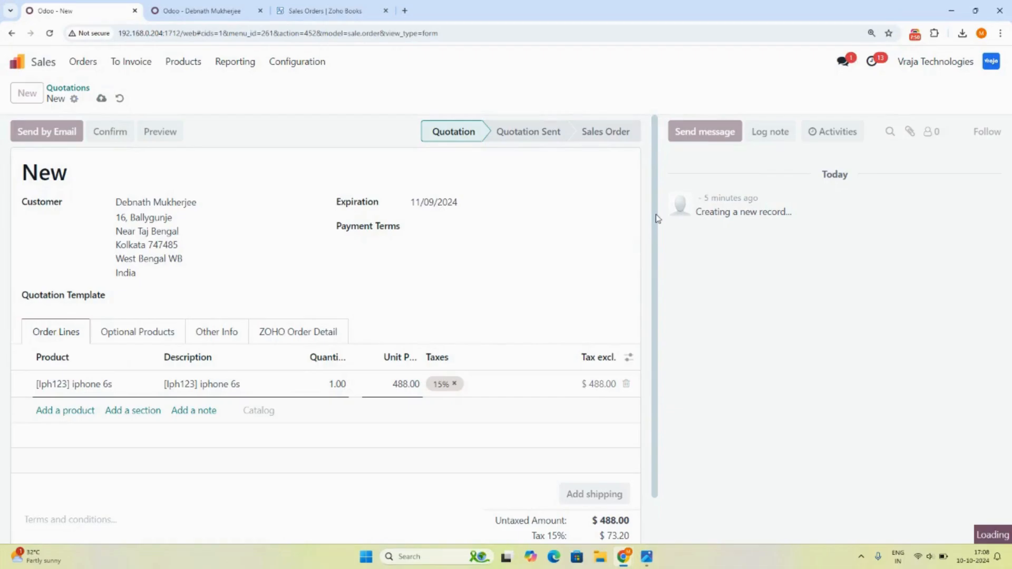
click(296, 288)
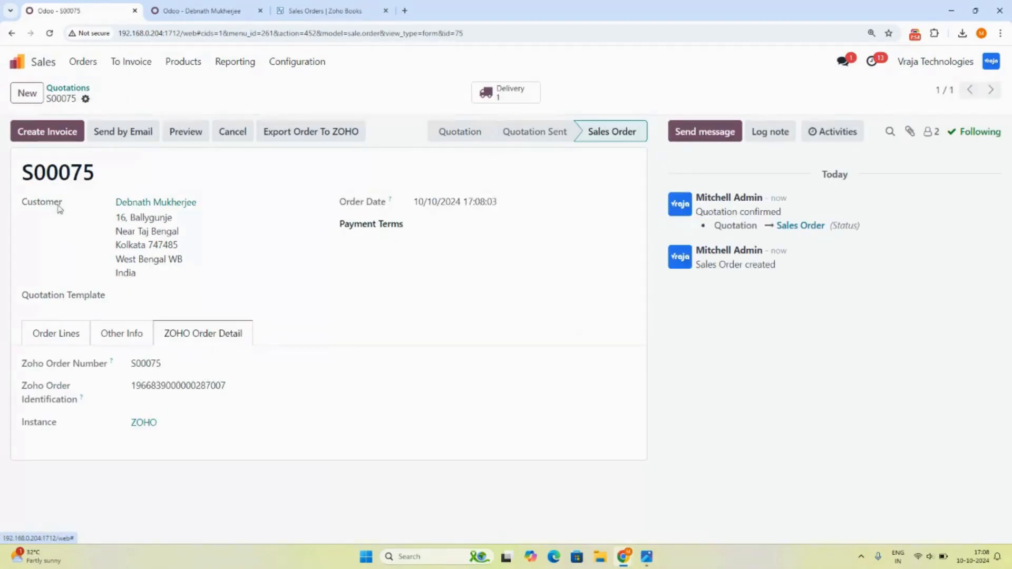
- Review the two newest sales orders from the quotations list, comparing their ZOHO order details, and reopen the newest one
click(75, 88)
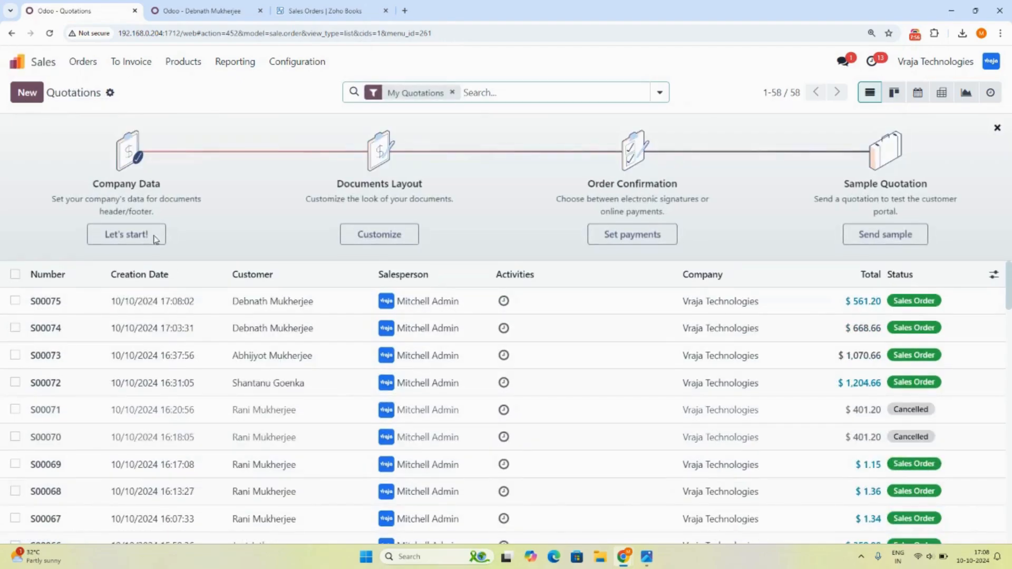
click(300, 301)
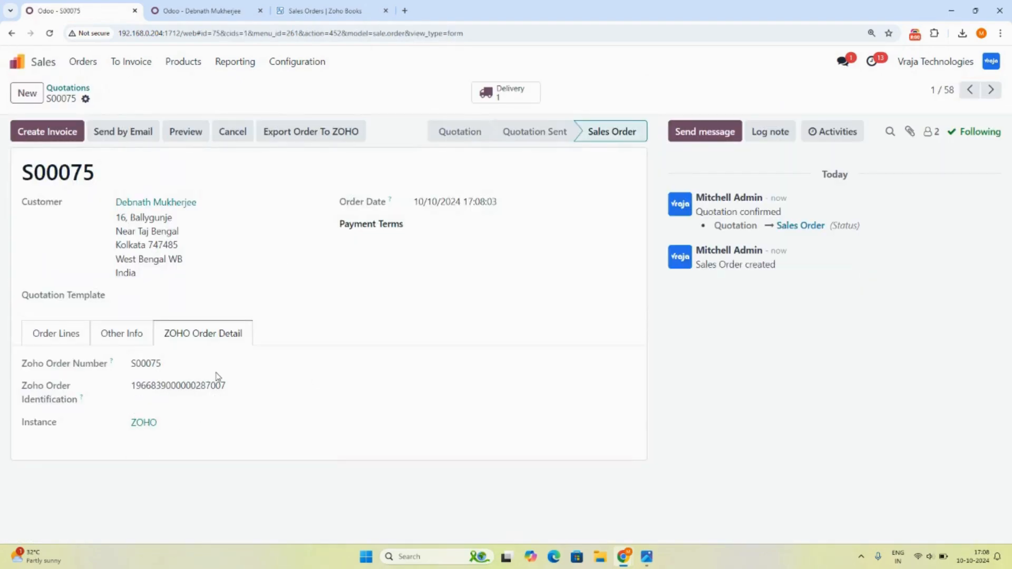
click(67, 88)
click(103, 326)
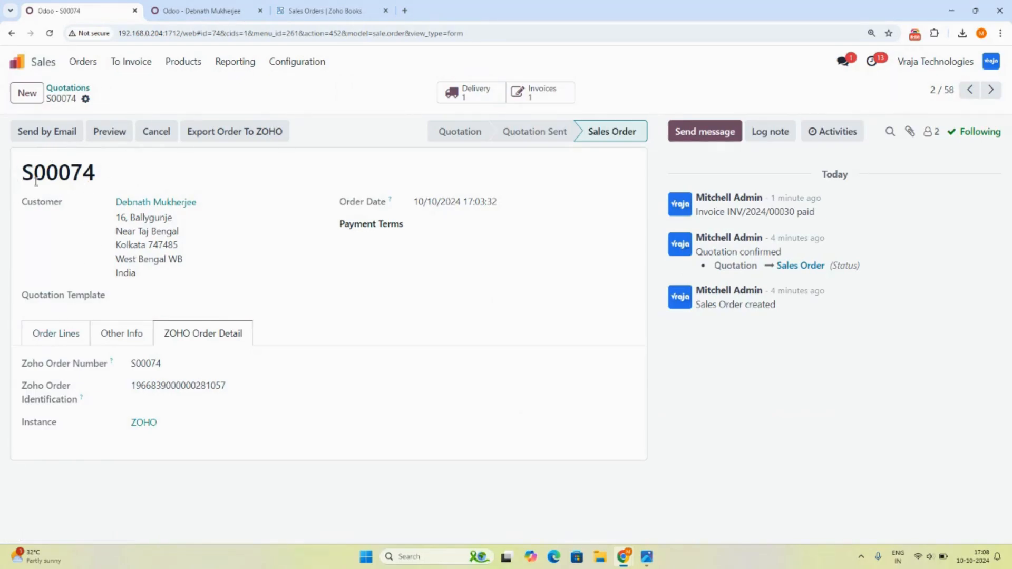
drag(19, 175, 100, 184)
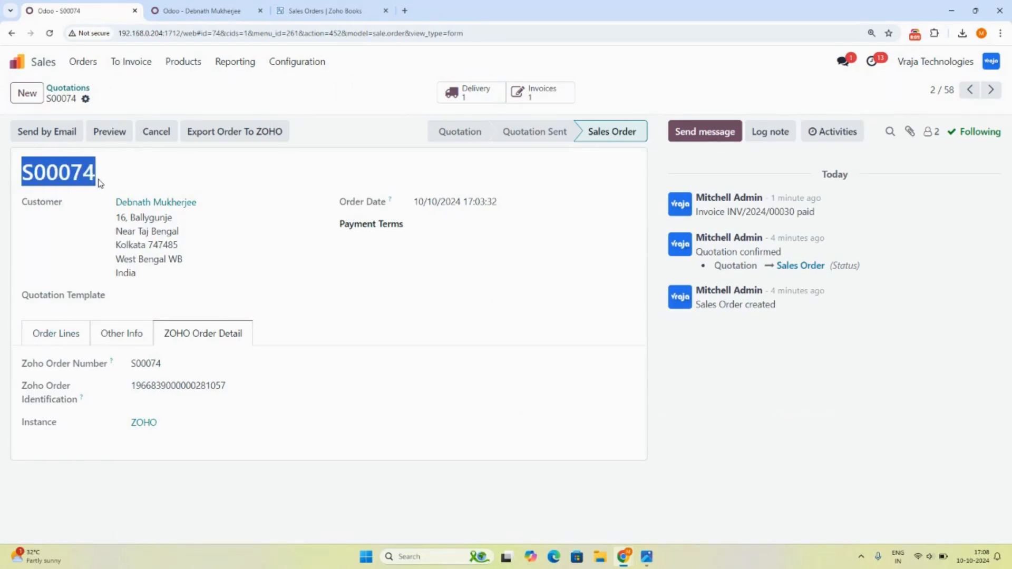
click(67, 88)
click(58, 301)
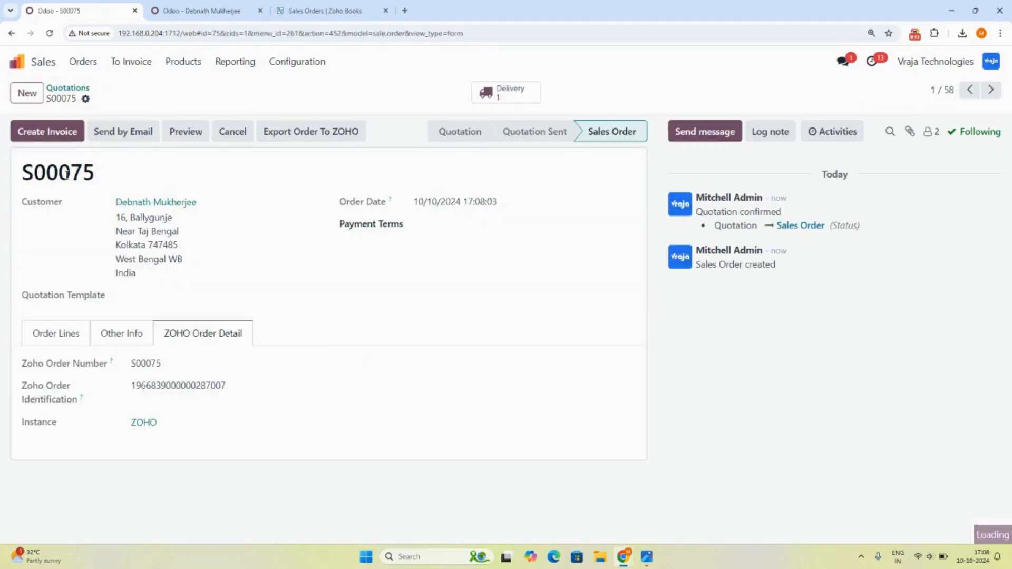
- Highlight the newest order's number, switch to Zoho Books, and refresh the sales orders list to check that order's entry
drag(24, 177, 104, 180)
click(337, 8)
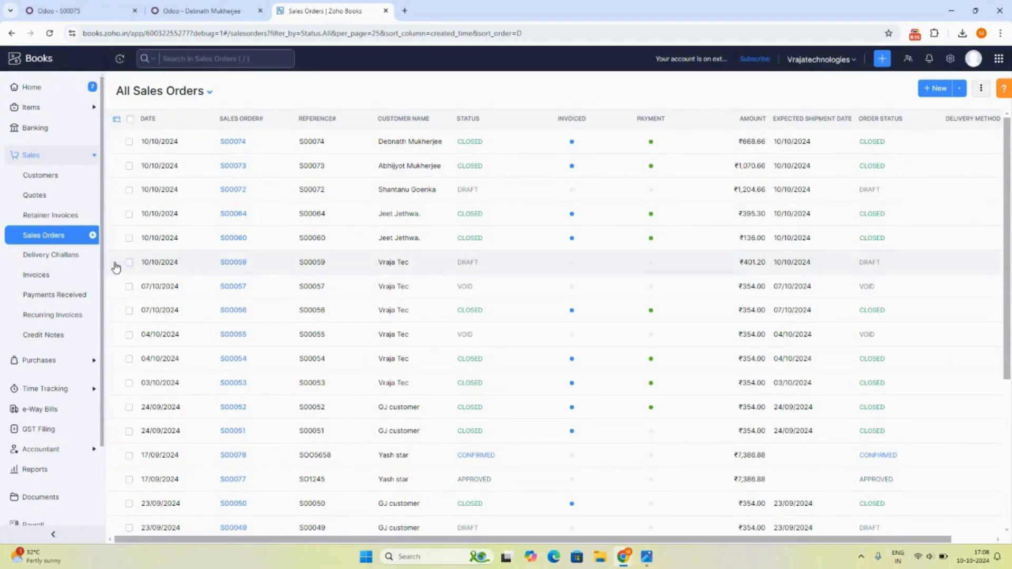
click(49, 33)
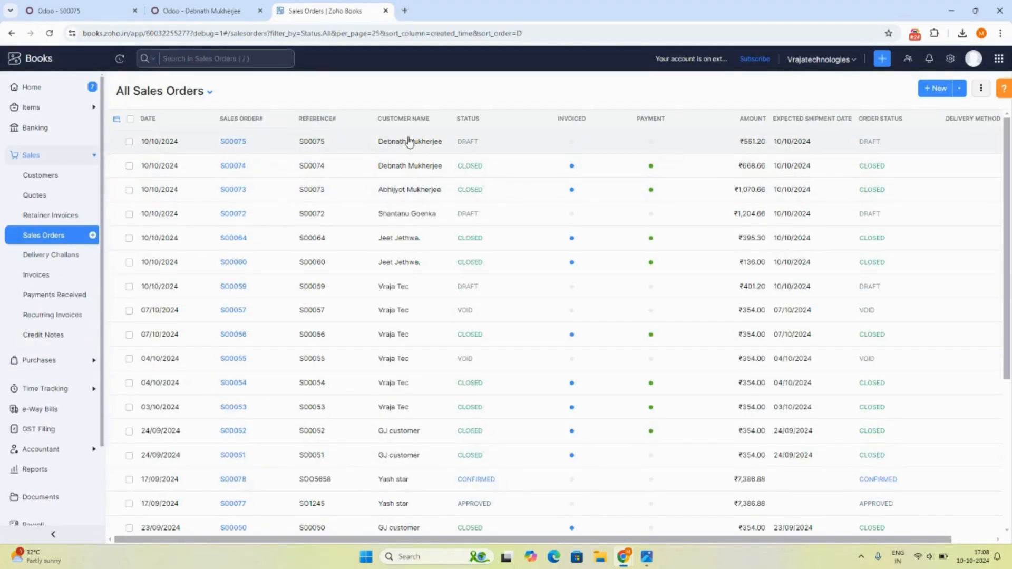
- Switch to Odoo, cancel the newest sales order without sending the email, and check the status change in its activity log
click(58, 10)
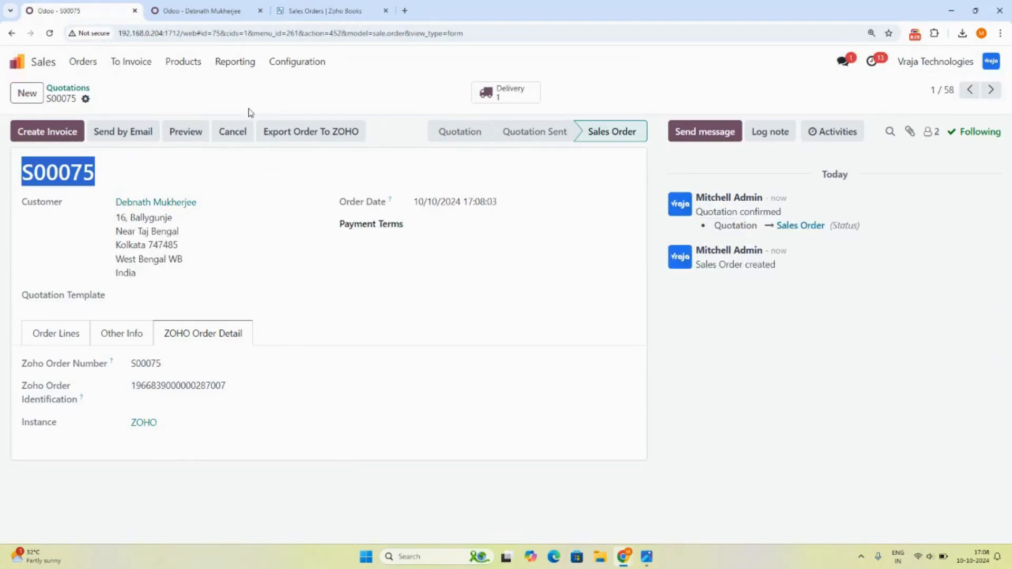
click(297, 98)
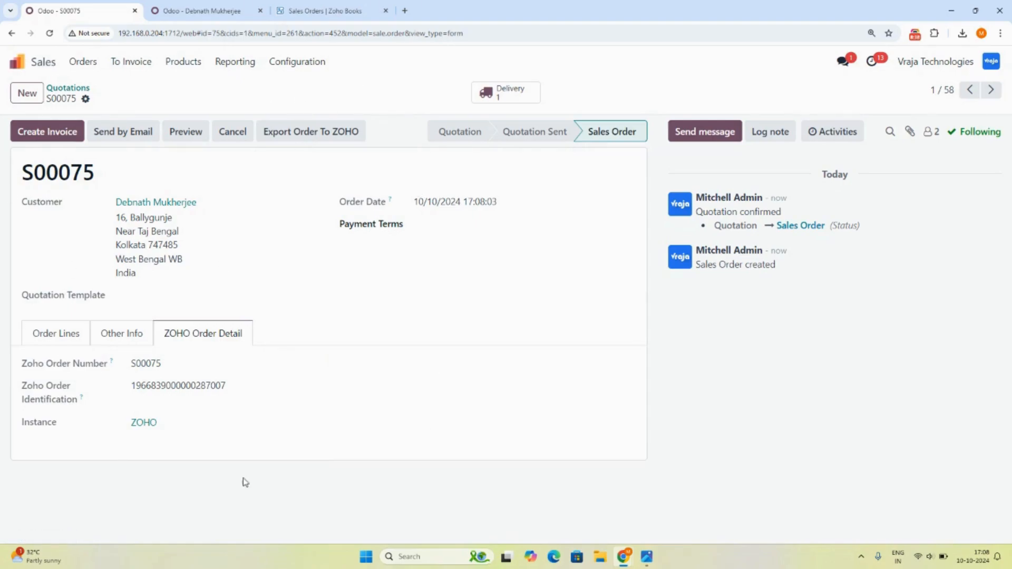
click(235, 132)
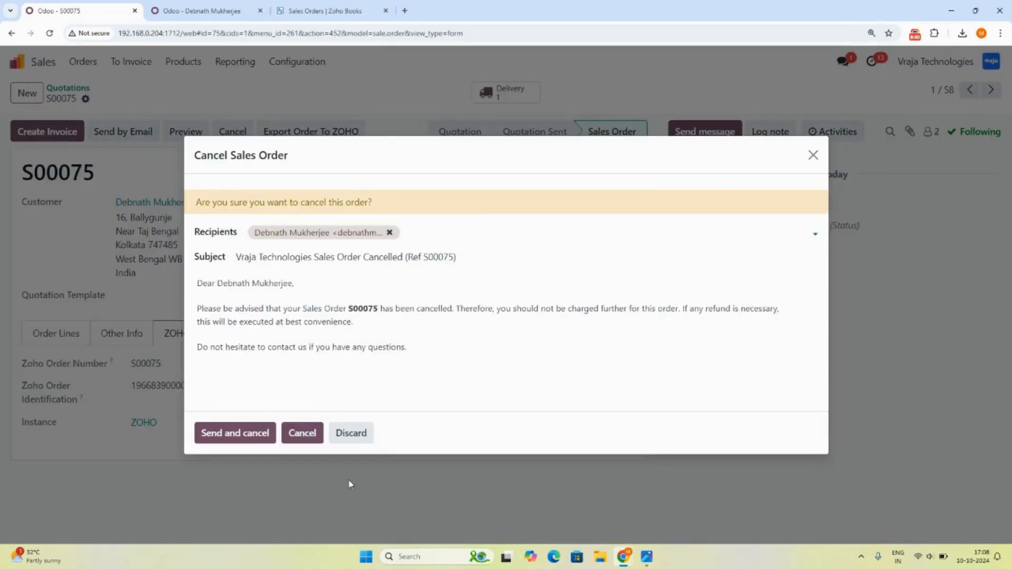
click(303, 441)
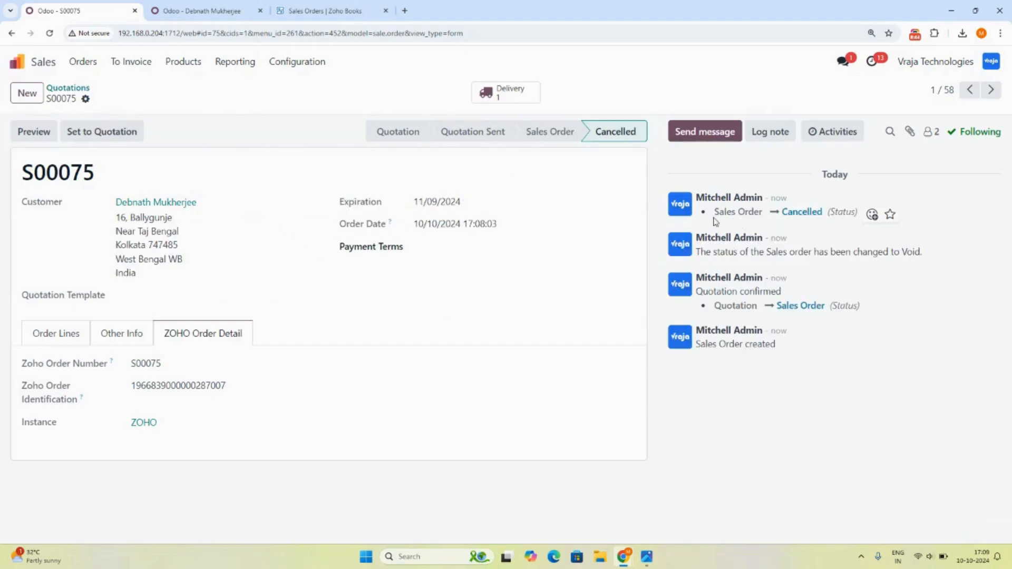
drag(713, 212, 858, 211)
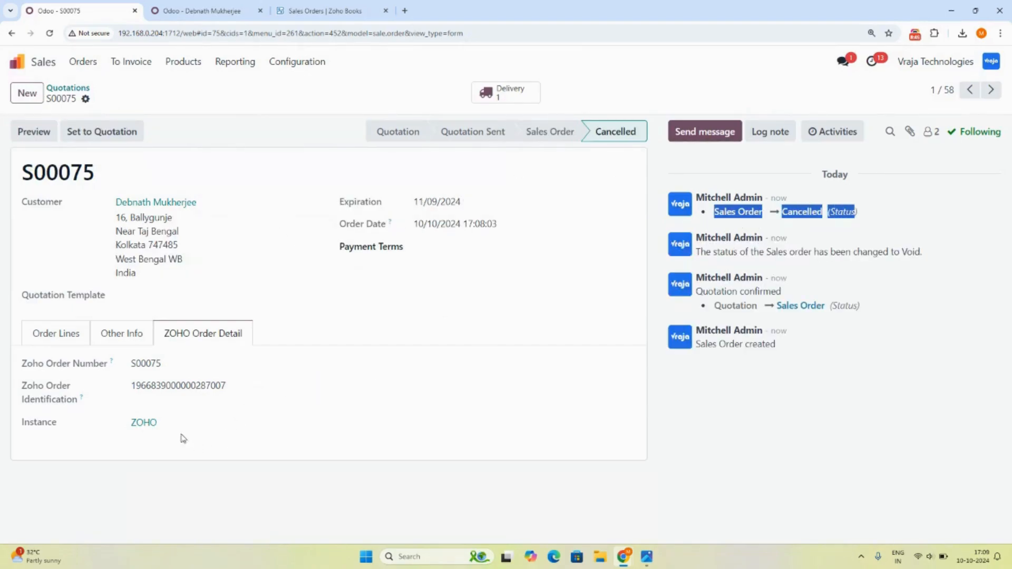
- Switch to Zoho Books, refresh the sales orders list, open the cancelled order, and examine its order and invoice statuses
click(330, 10)
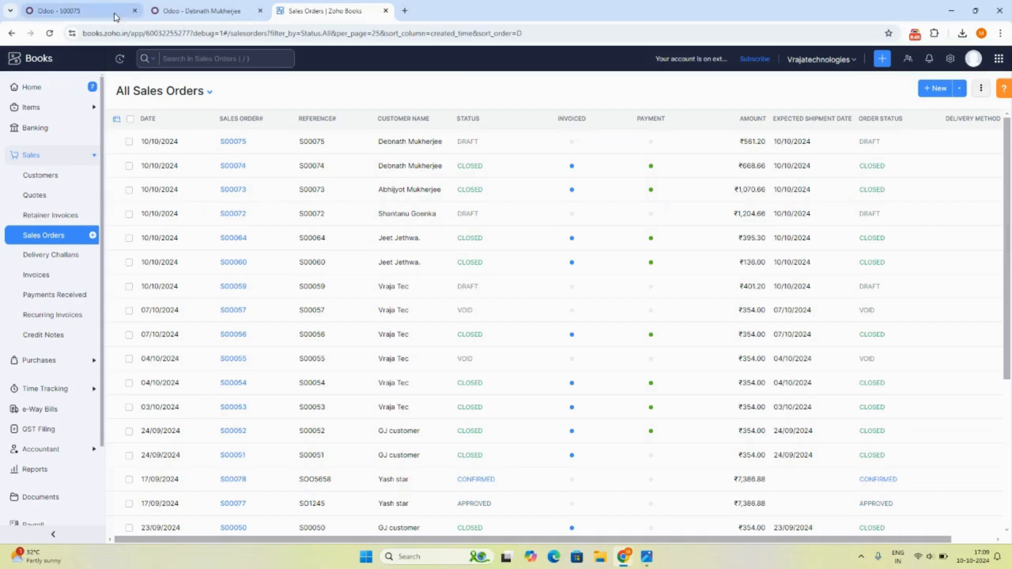
click(49, 34)
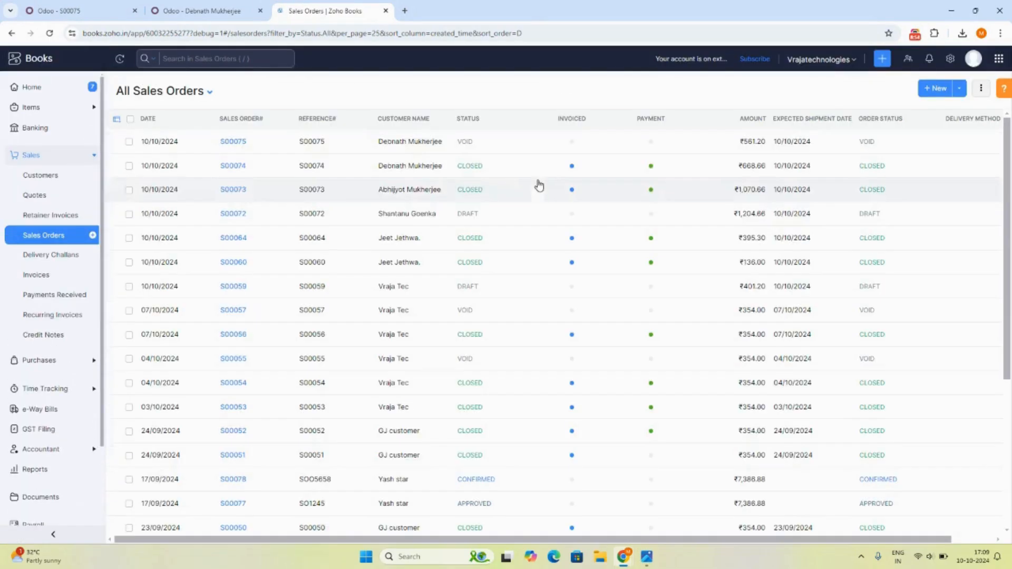
click(477, 148)
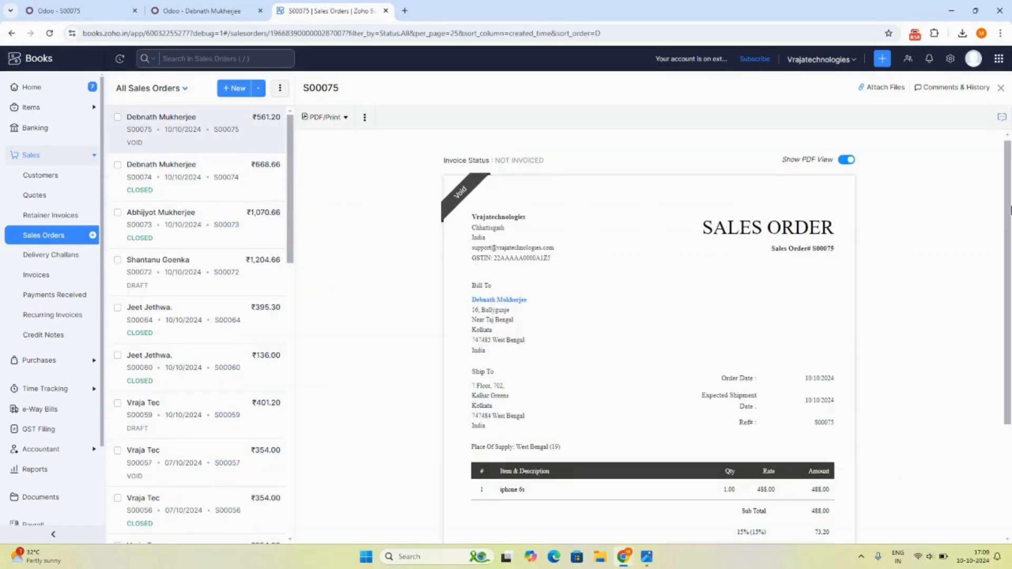
mouse_move(1011, 208)
mouse_down()
mouse_move(1010, 355)
mouse_move(1010, 209)
mouse_up()
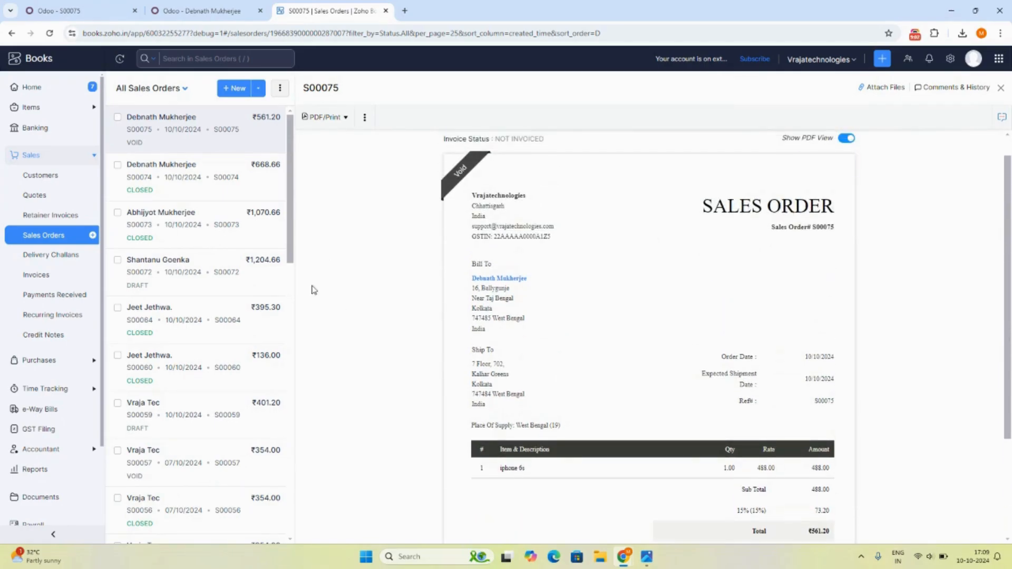
drag(489, 140, 553, 143)
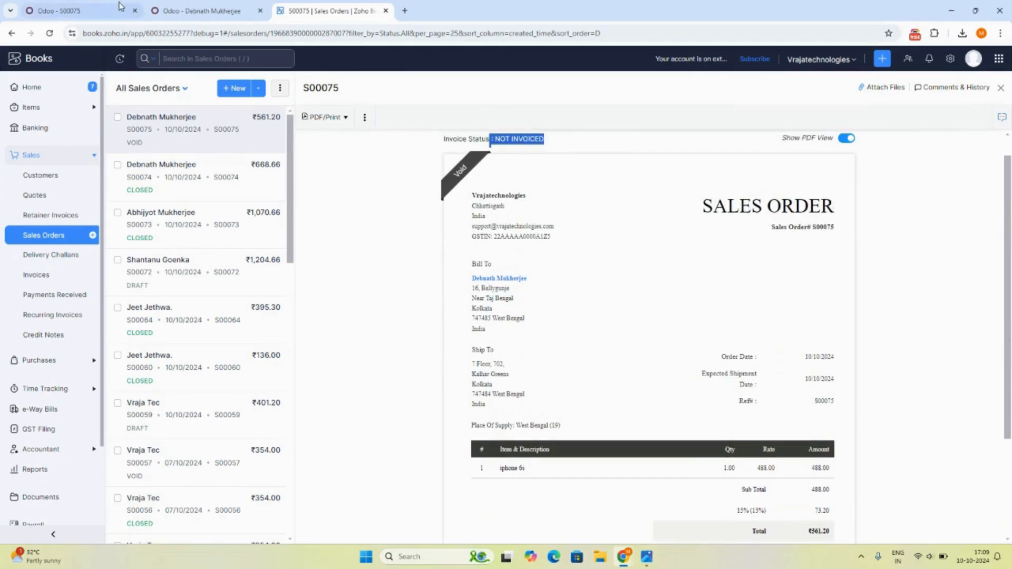
- Switch to Odoo, try to cancel the previous, already invoiced sales order without sending the email, and close the cancellation dialog
click(52, 10)
click(64, 95)
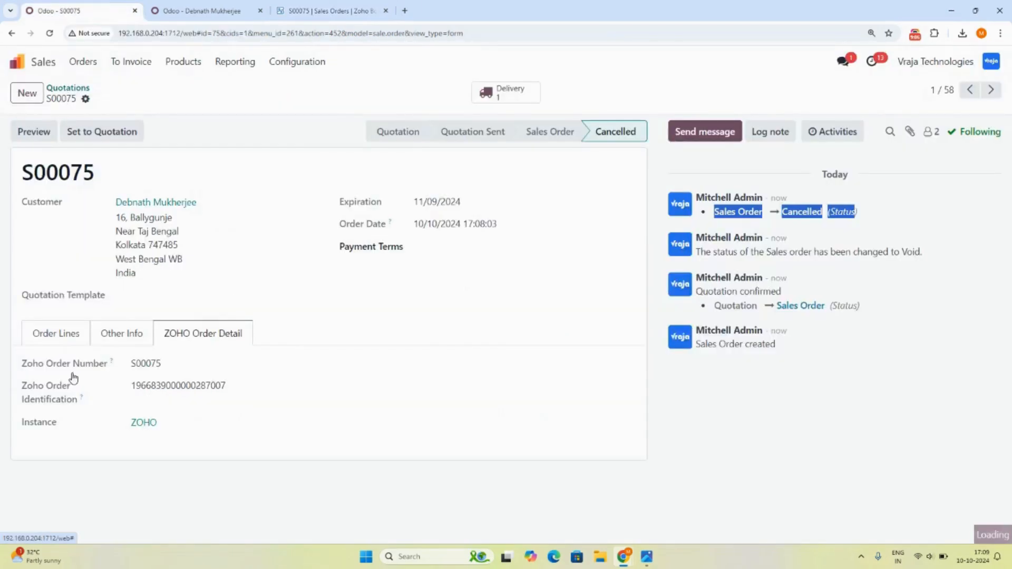
click(51, 336)
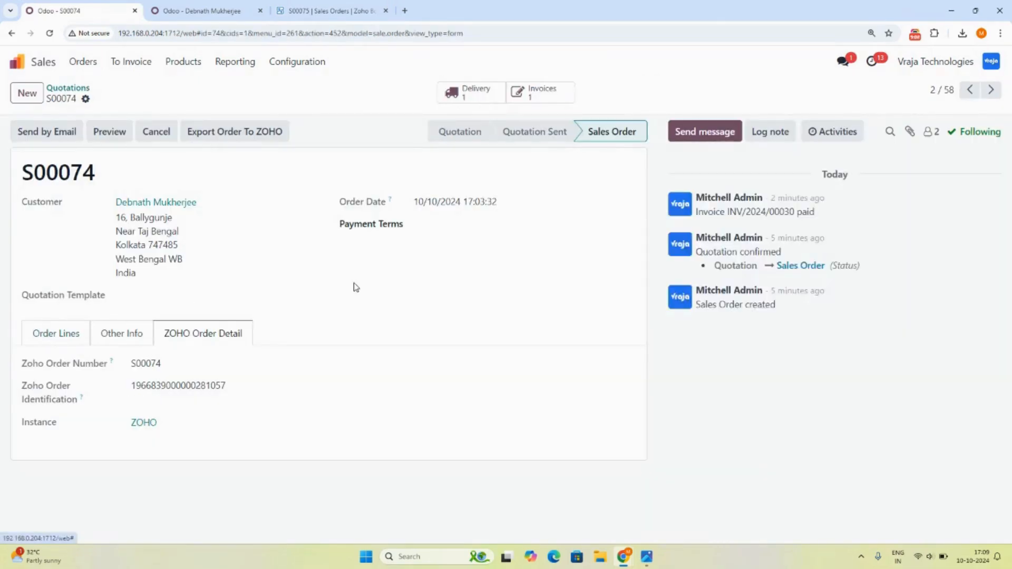
click(158, 131)
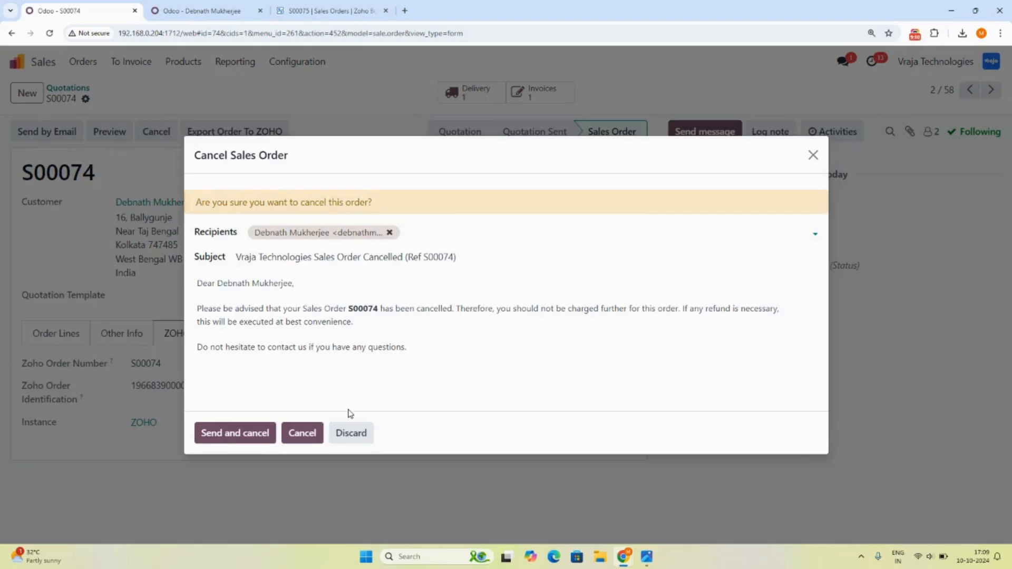
click(302, 433)
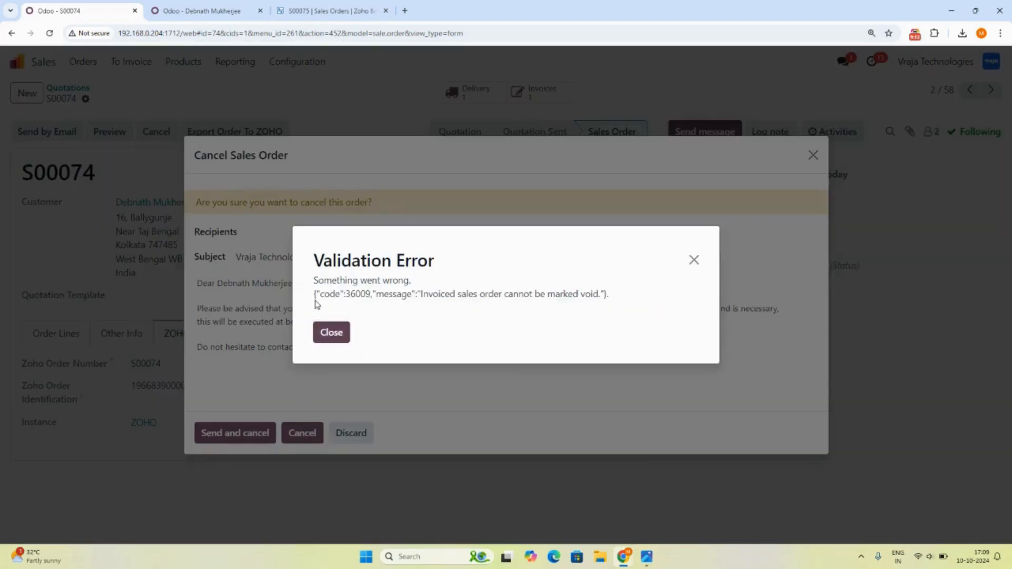
drag(316, 305, 622, 307)
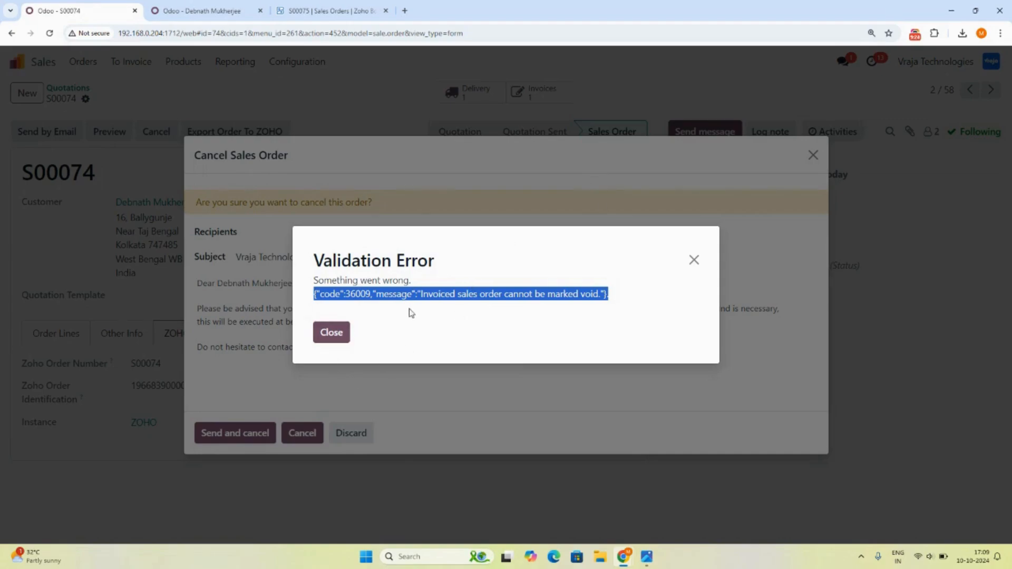
click(338, 343)
click(813, 156)
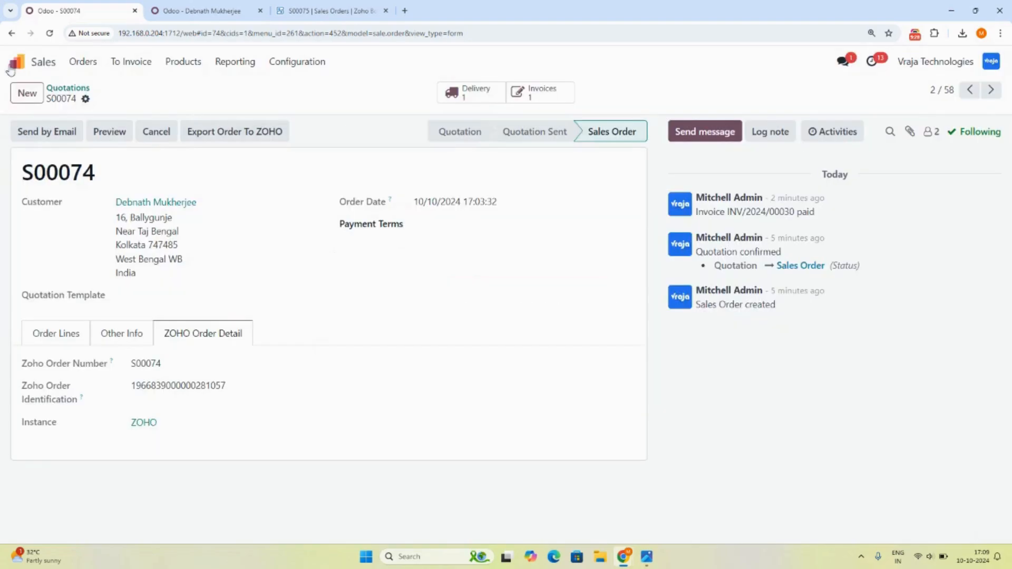
- Leave Sales, open the Zoho Connector app, and examine the export processes in its Log Book
click(80, 64)
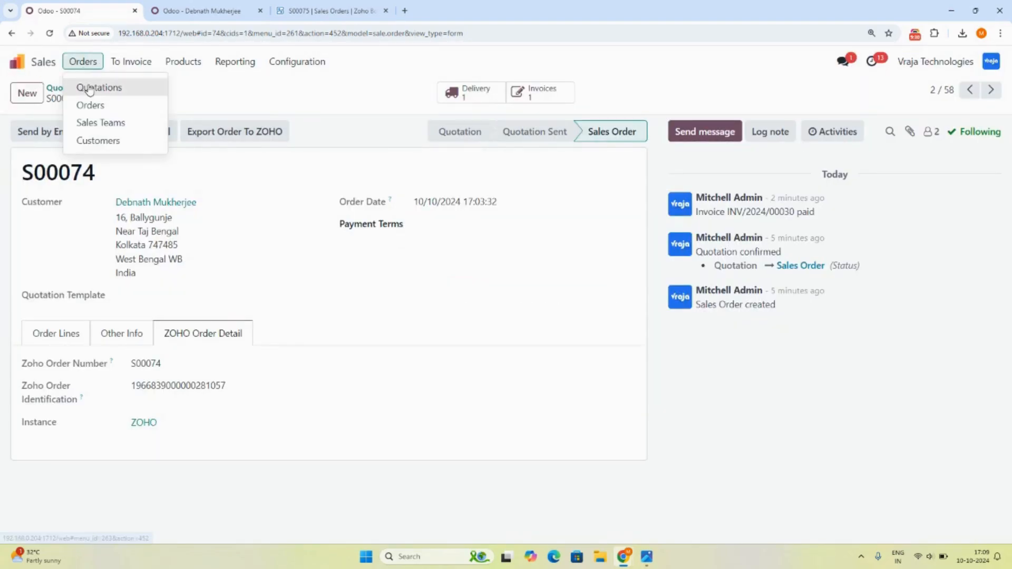
click(88, 86)
click(15, 62)
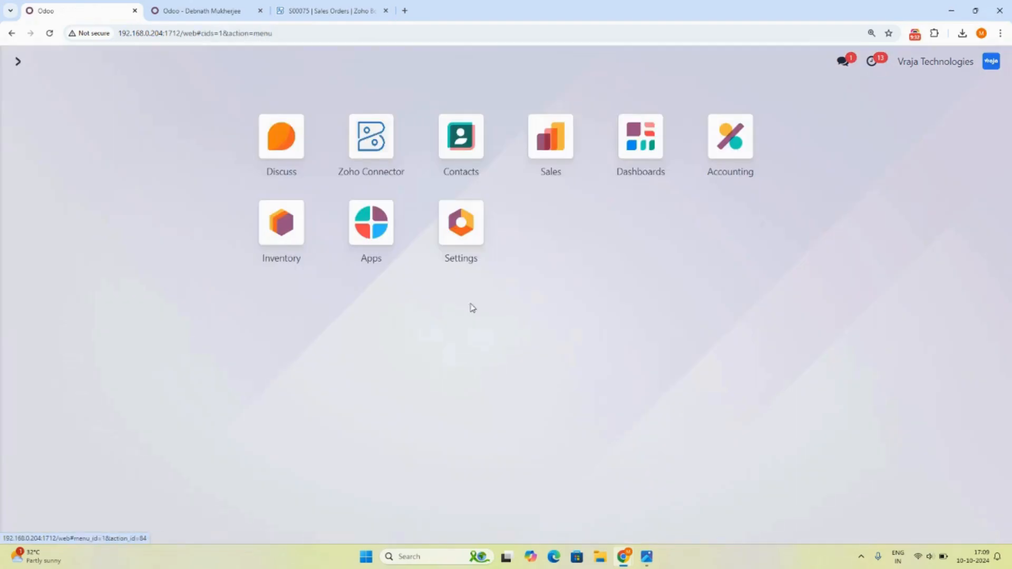
click(363, 153)
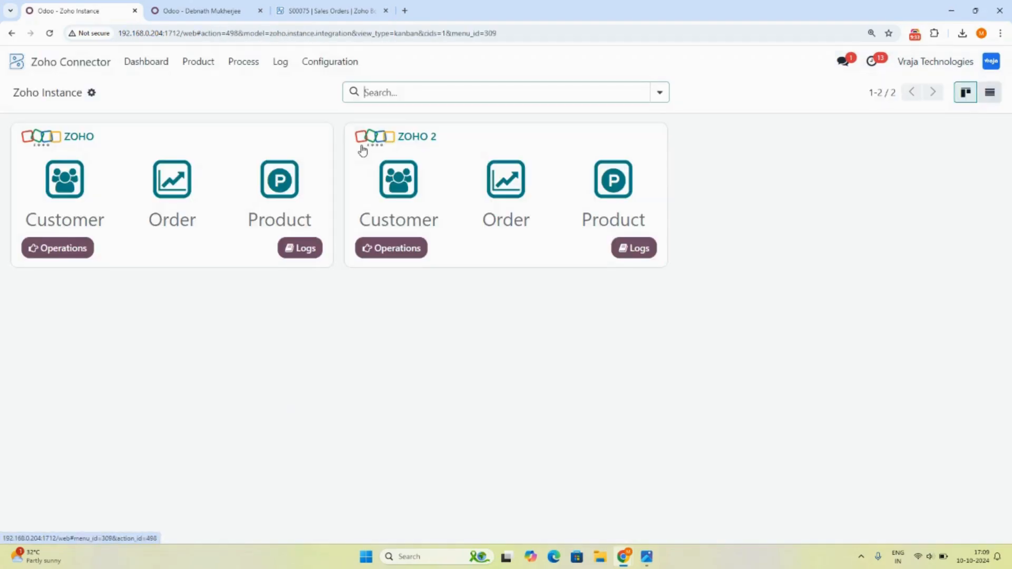
click(281, 62)
click(297, 86)
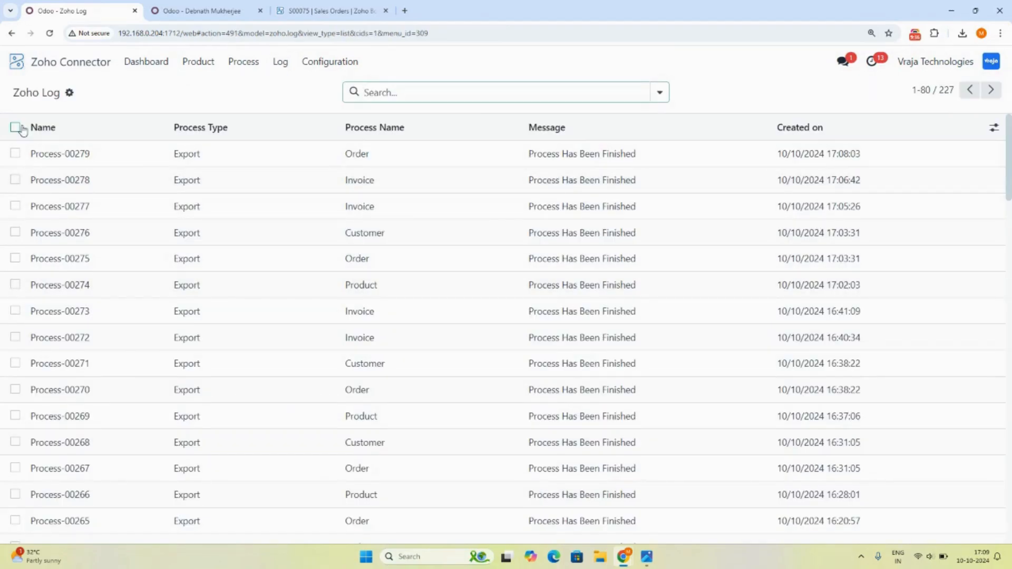
- Examine the messages in the Log Book Line list and return to the Log Book
click(280, 62)
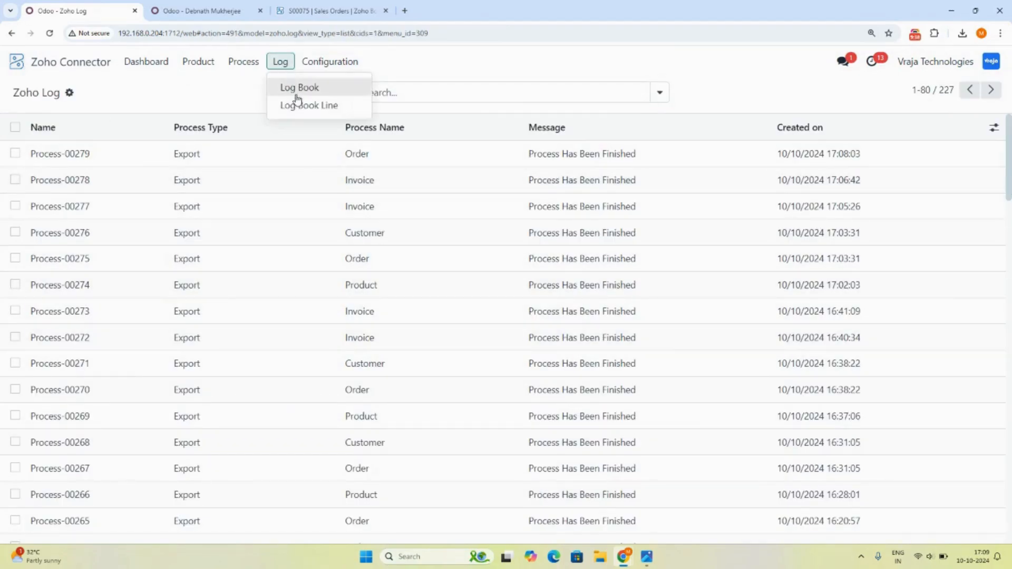
click(289, 101)
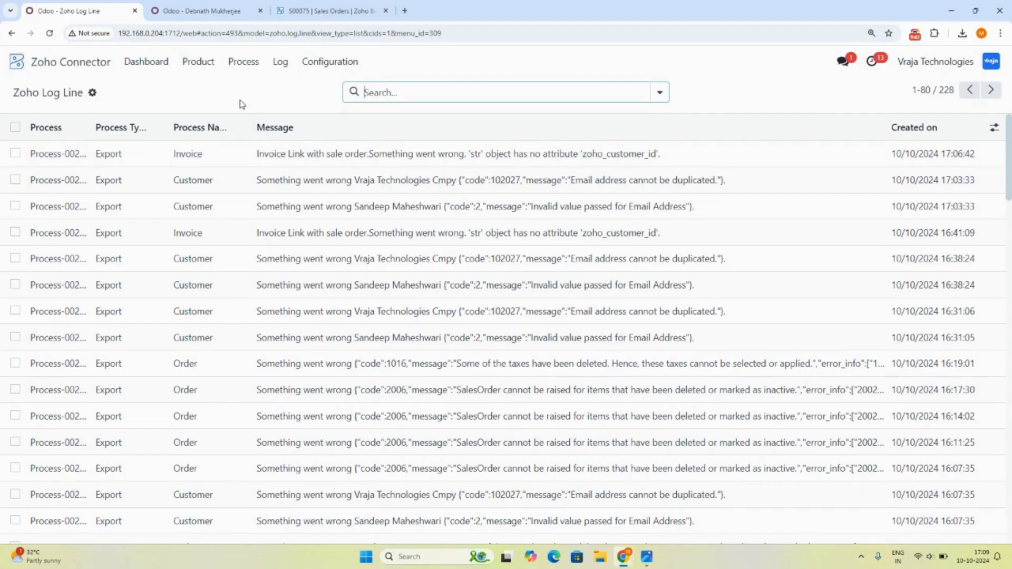
click(246, 67)
click(282, 66)
click(275, 64)
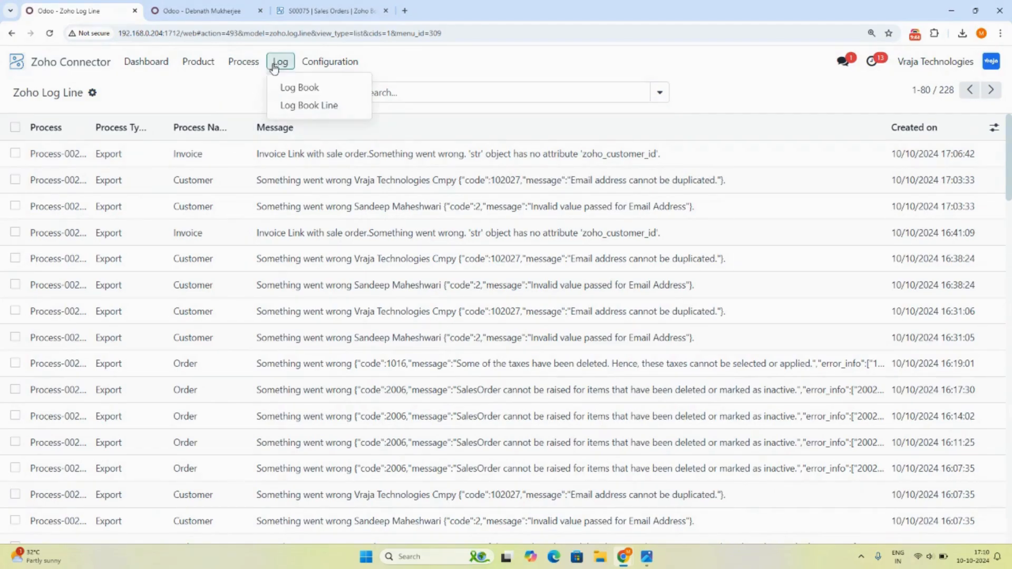
click(277, 90)
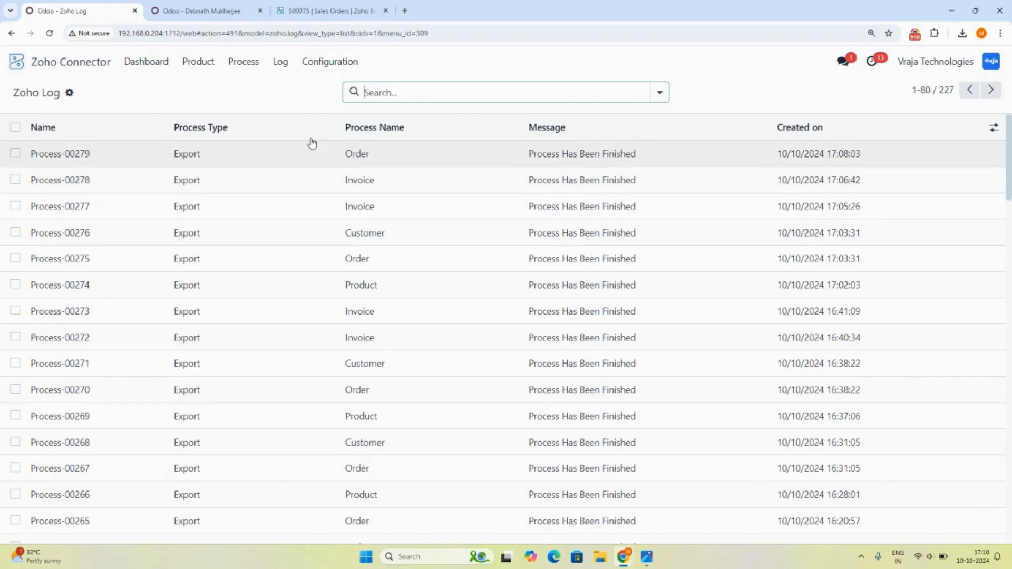
- Return to the Zoho Connector dashboard and switch to the image Youtube Thumbnail (42).png in the photo viewer
click(141, 66)
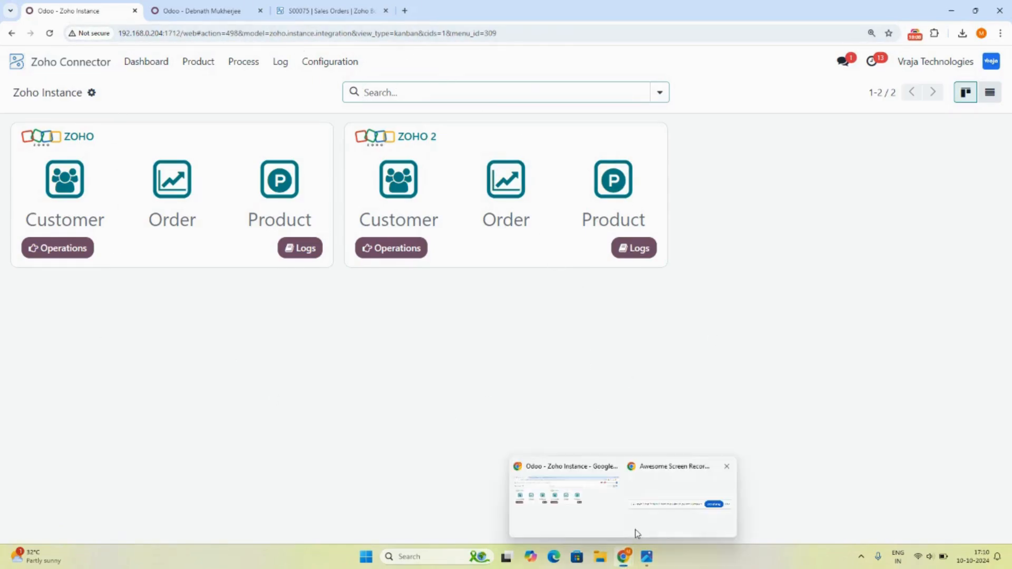
click(636, 531)
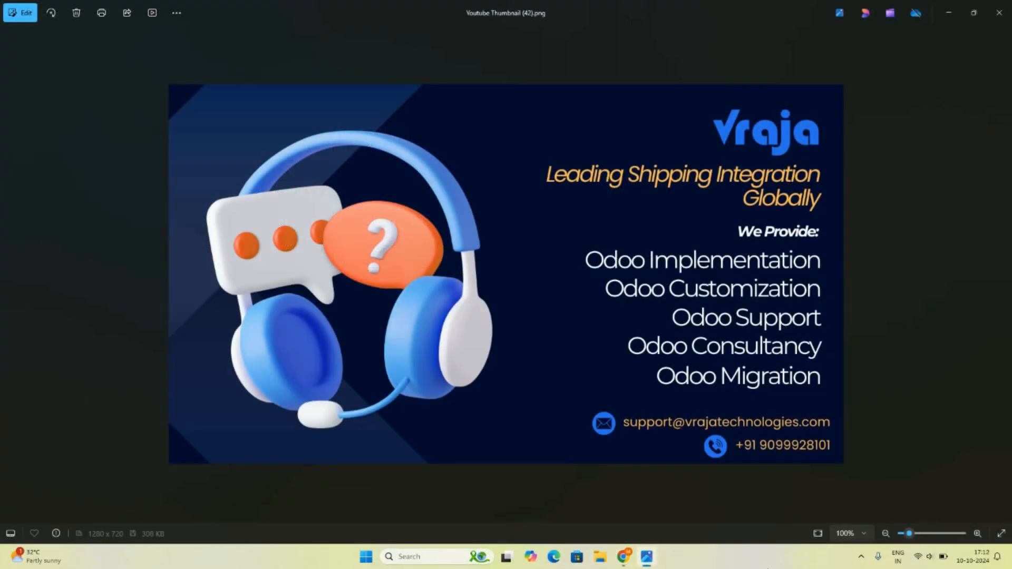